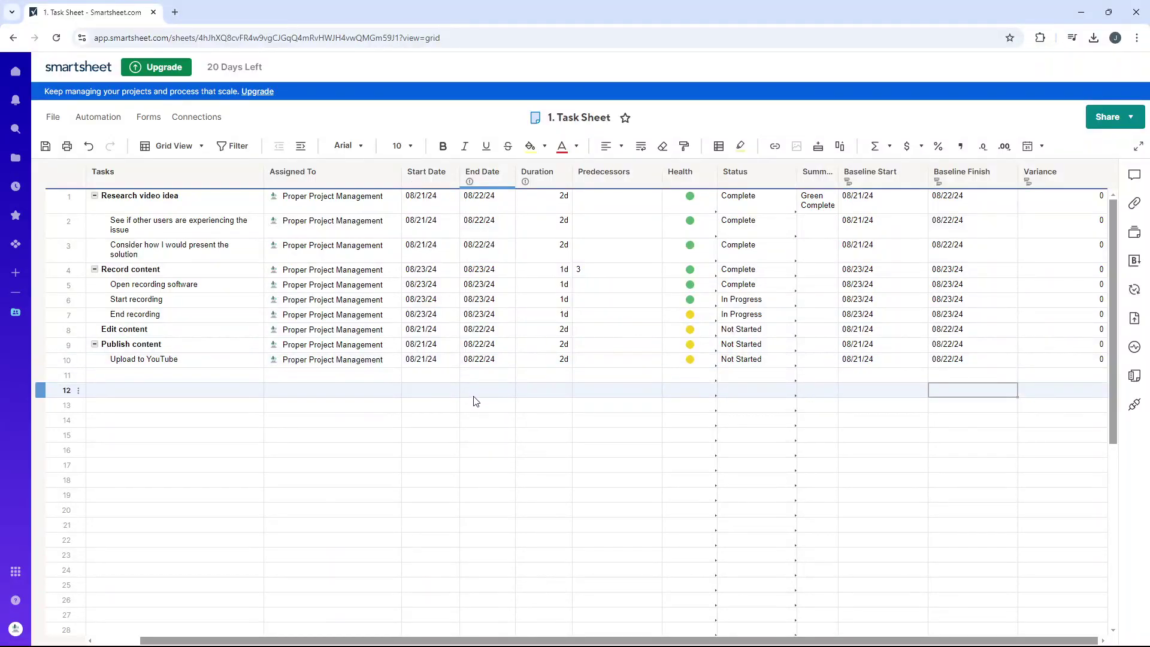
Step: Select the task names, the Health column and some cells, then show the Sheet Summary panel
{"action": "left_click_drag", "start_coordinate": [126, 199], "coordinate": [197, 362]}
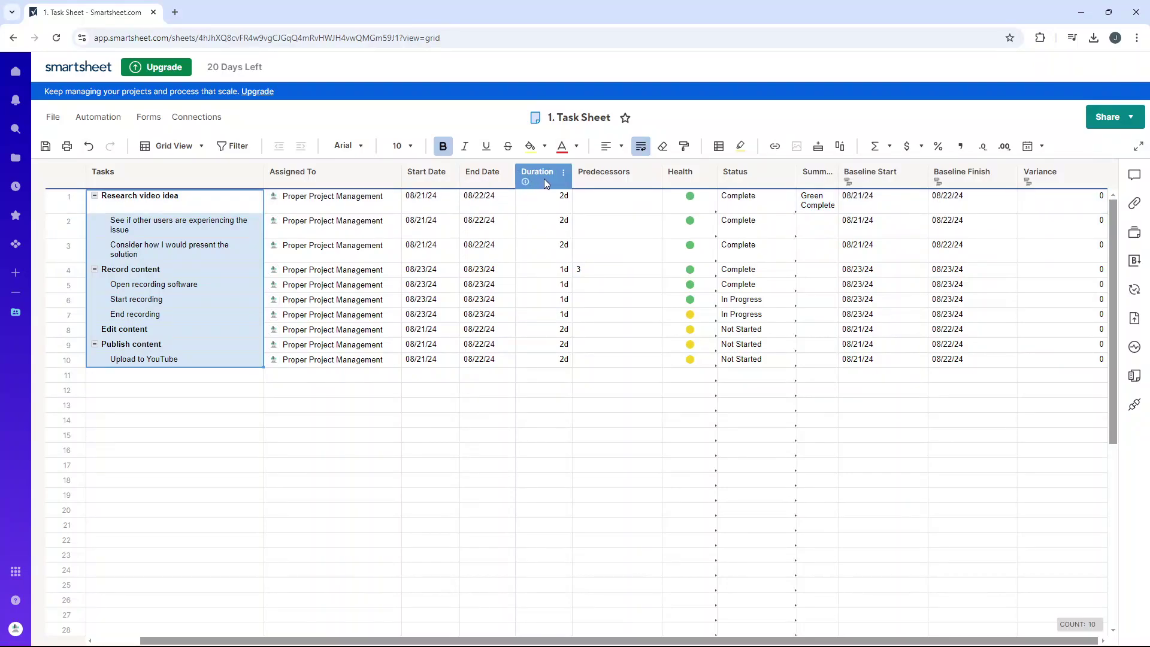
{"action": "left_click", "coordinate": [680, 180]}
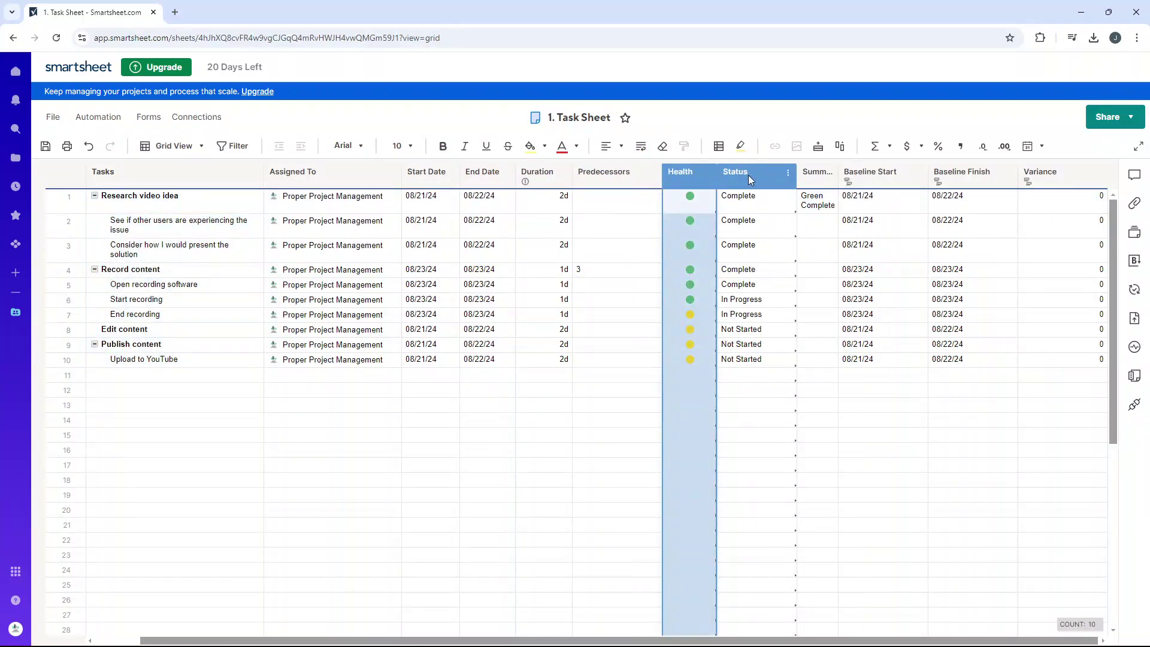
{"action": "left_click", "coordinate": [451, 407]}
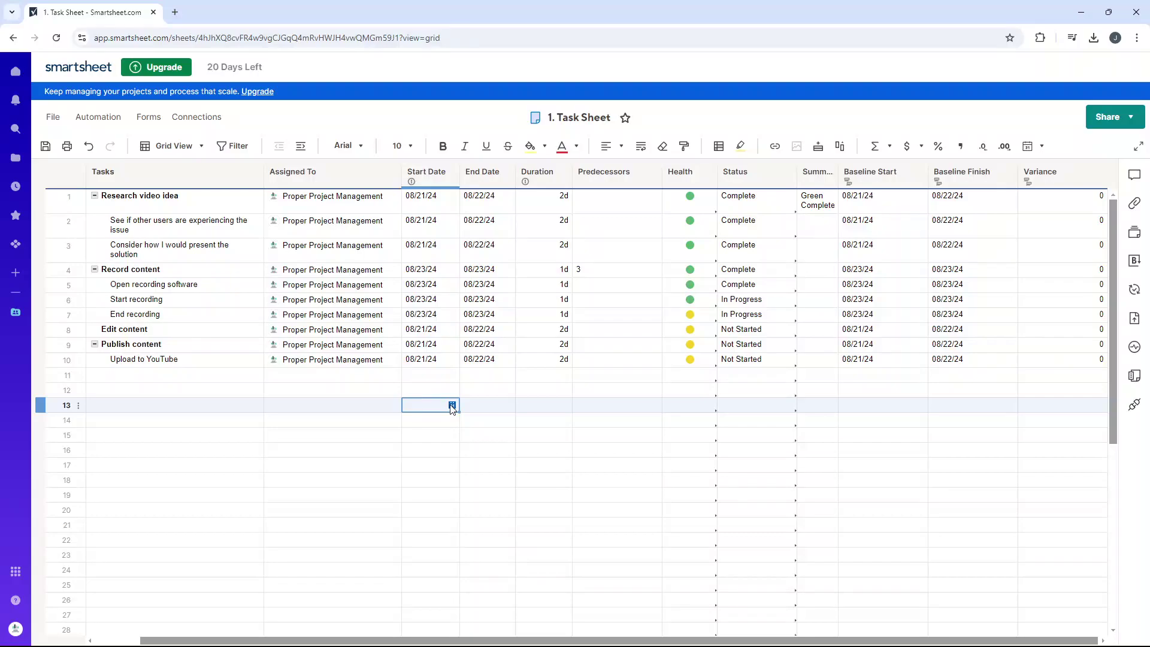
{"action": "left_click", "coordinate": [360, 285]}
{"action": "left_click", "coordinate": [363, 376]}
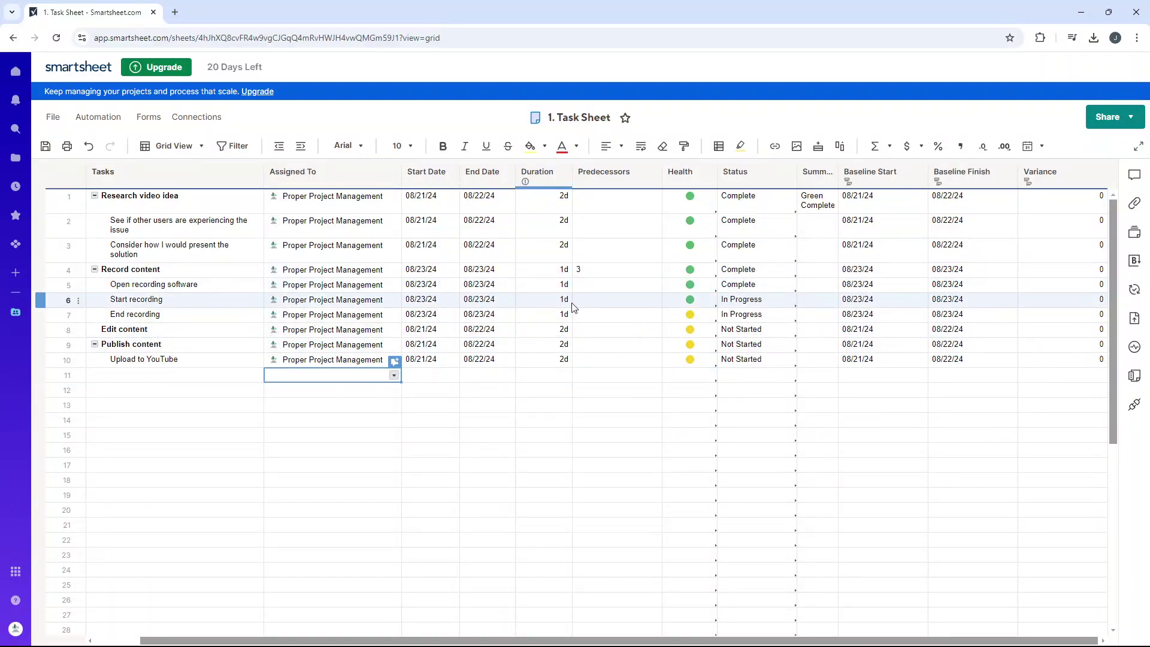
{"action": "left_click", "coordinate": [1135, 377]}
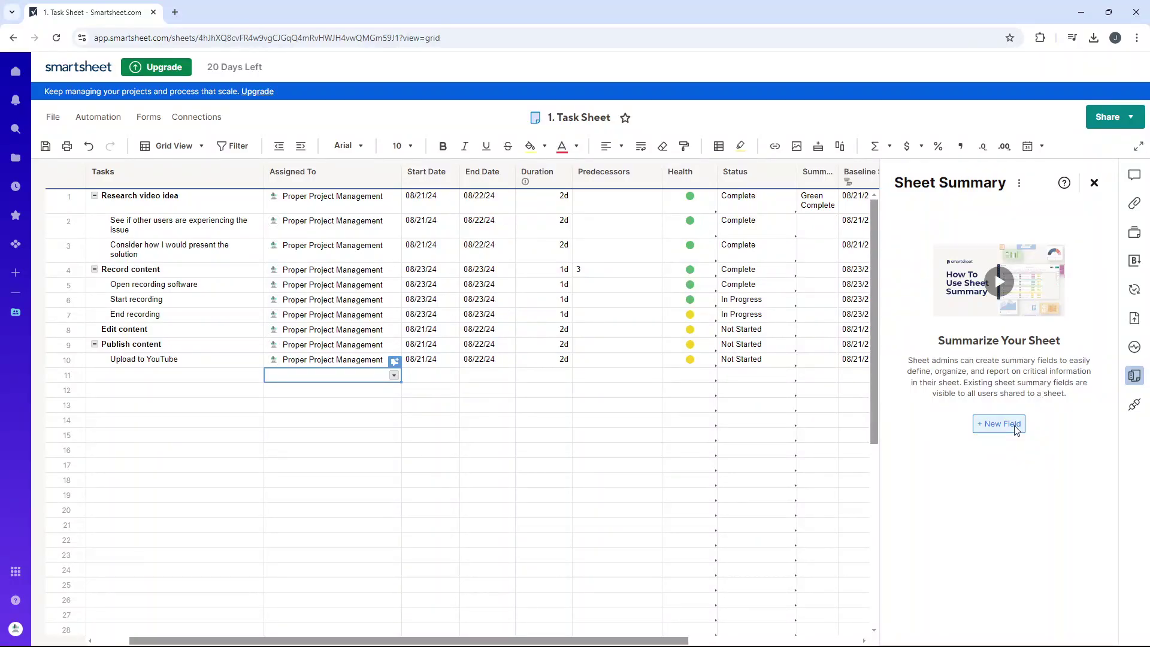
Step: Add a Project Name text field to the Sheet Summary
{"action": "left_click", "coordinate": [999, 424]}
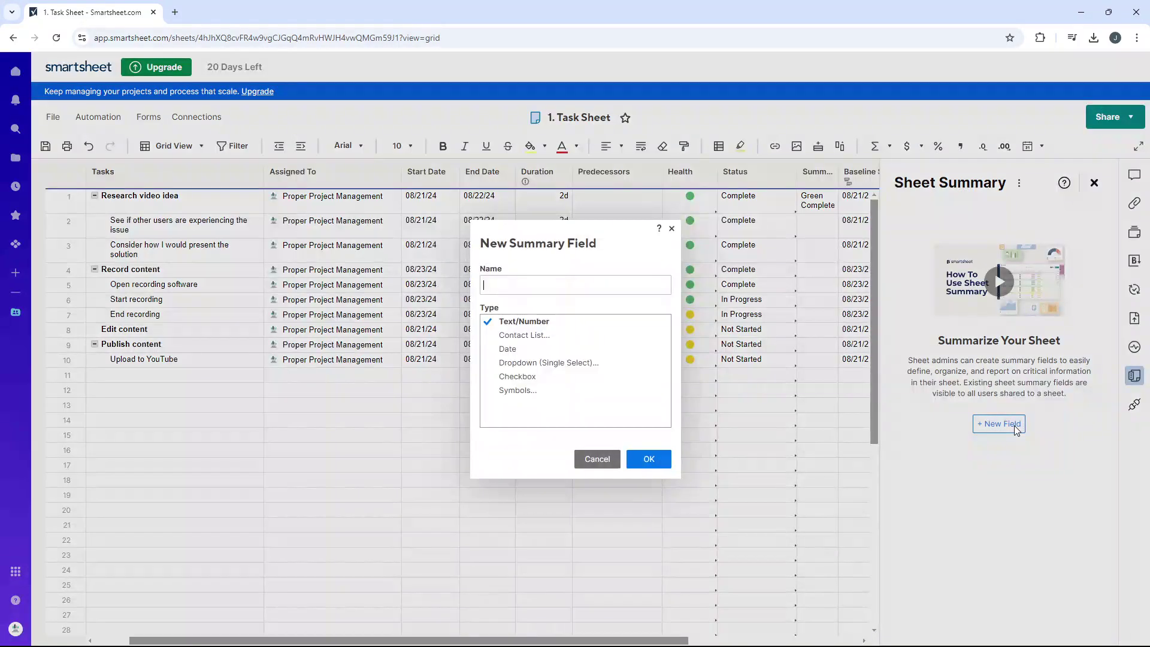
{"action": "left_click", "coordinate": [539, 287]}
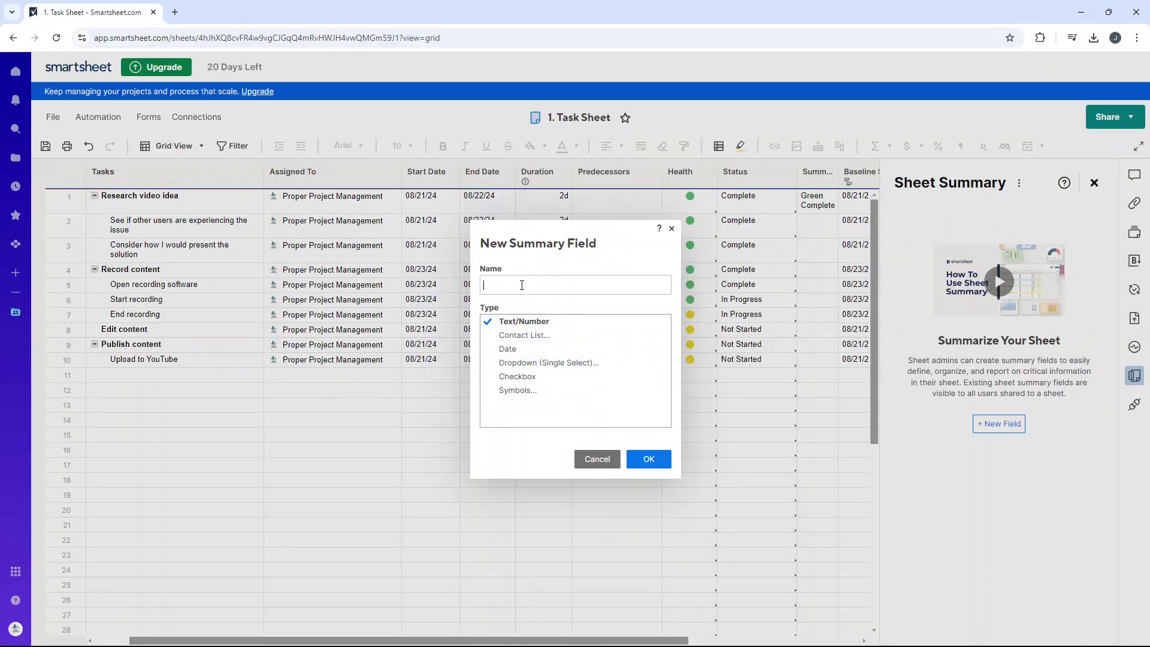
{"action": "type", "text": "Project Name"}
{"action": "left_click", "coordinate": [648, 458]}
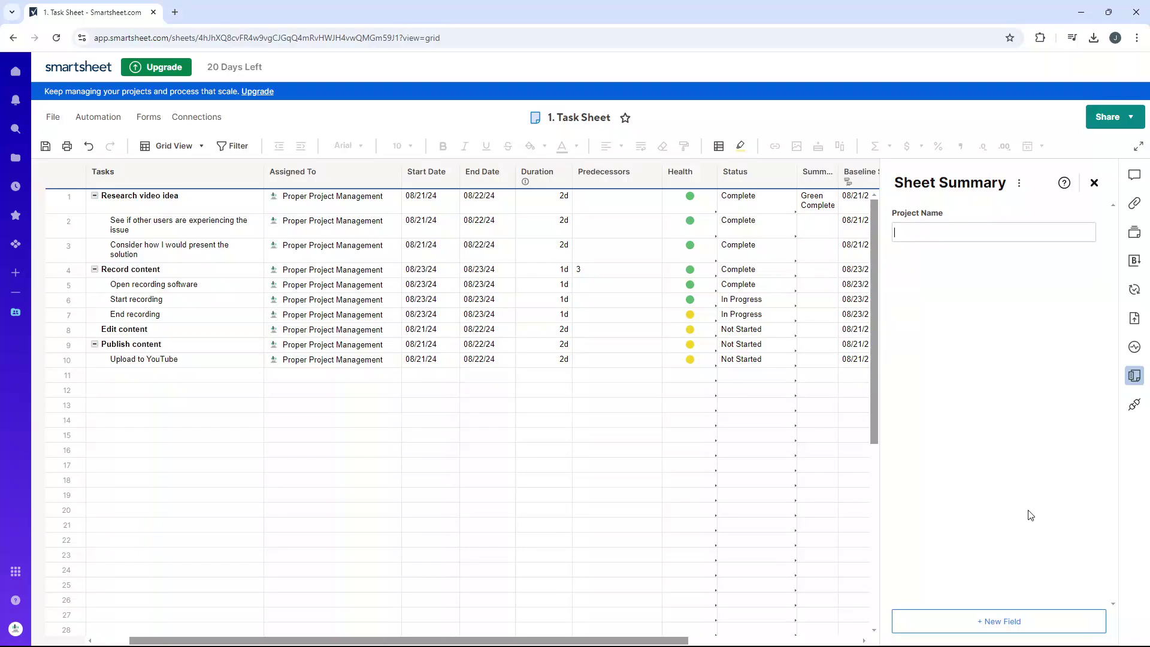
Step: Add a Project Manager summary field of type Contact List
{"action": "left_click", "coordinate": [1017, 627]}
{"action": "type", "text": "Projec"}
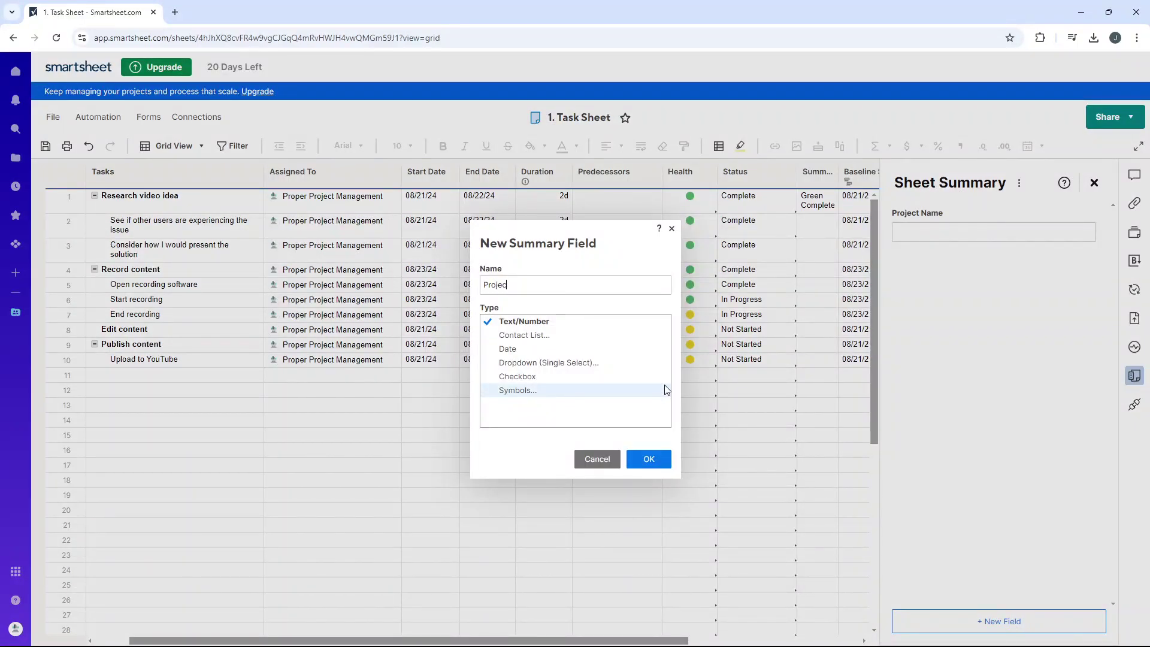
{"action": "type", "text": "t Manager"}
{"action": "left_click", "coordinate": [623, 342]}
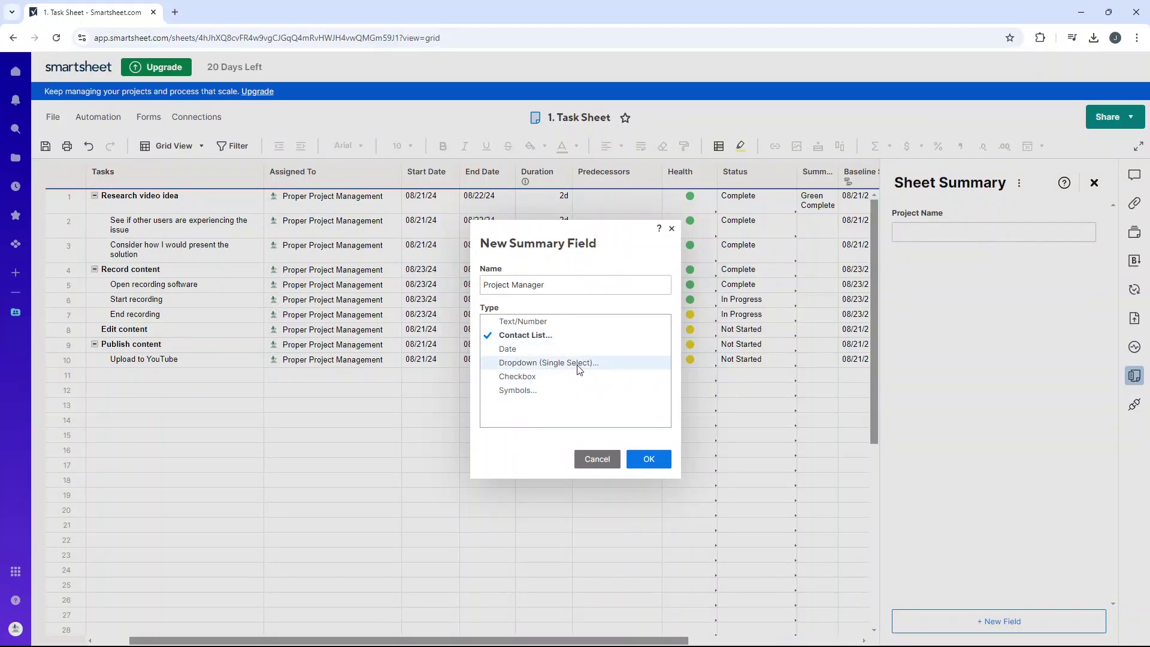
{"action": "left_click", "coordinate": [659, 460]}
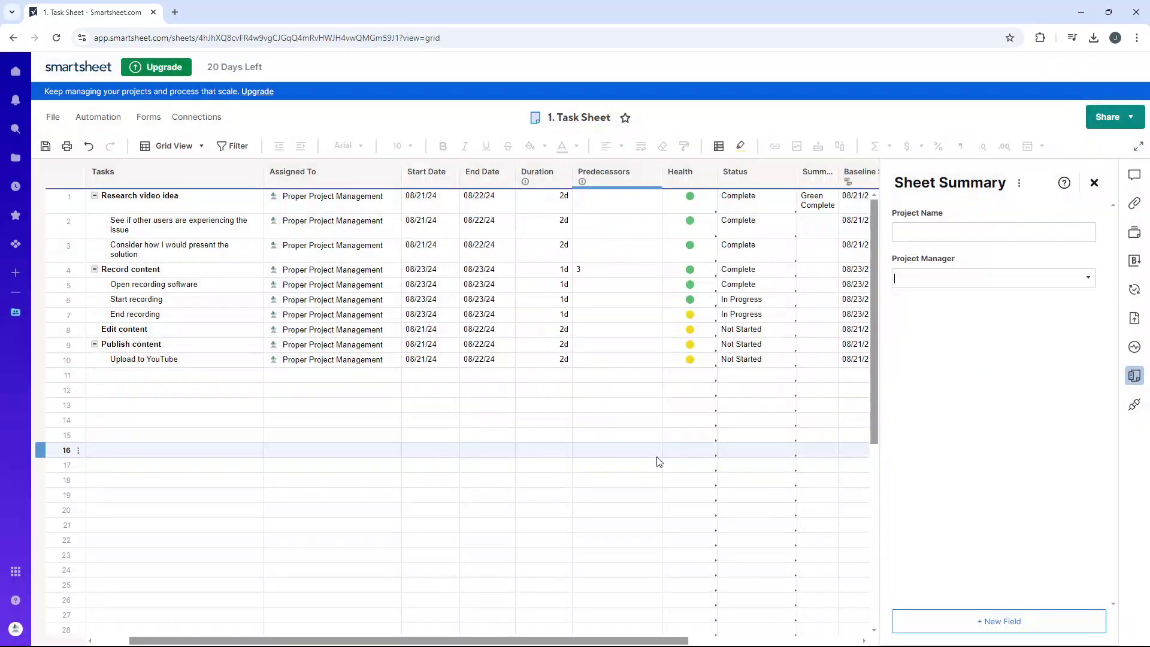
{"action": "left_click", "coordinate": [1098, 282]}
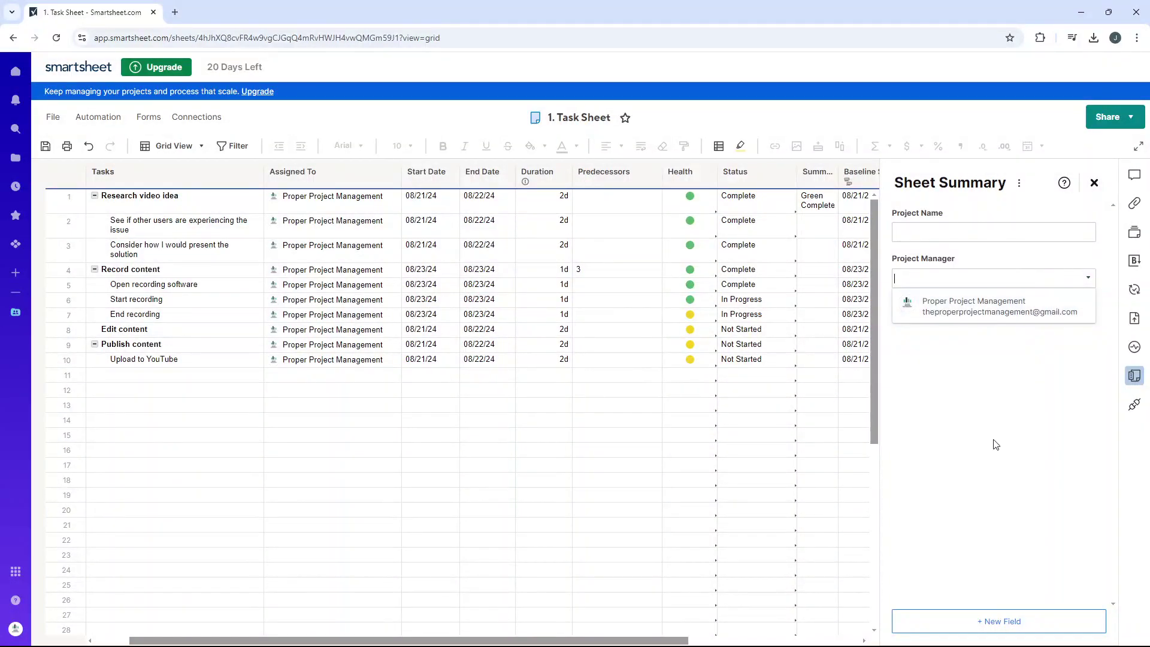
{"action": "left_click", "coordinate": [999, 621]}
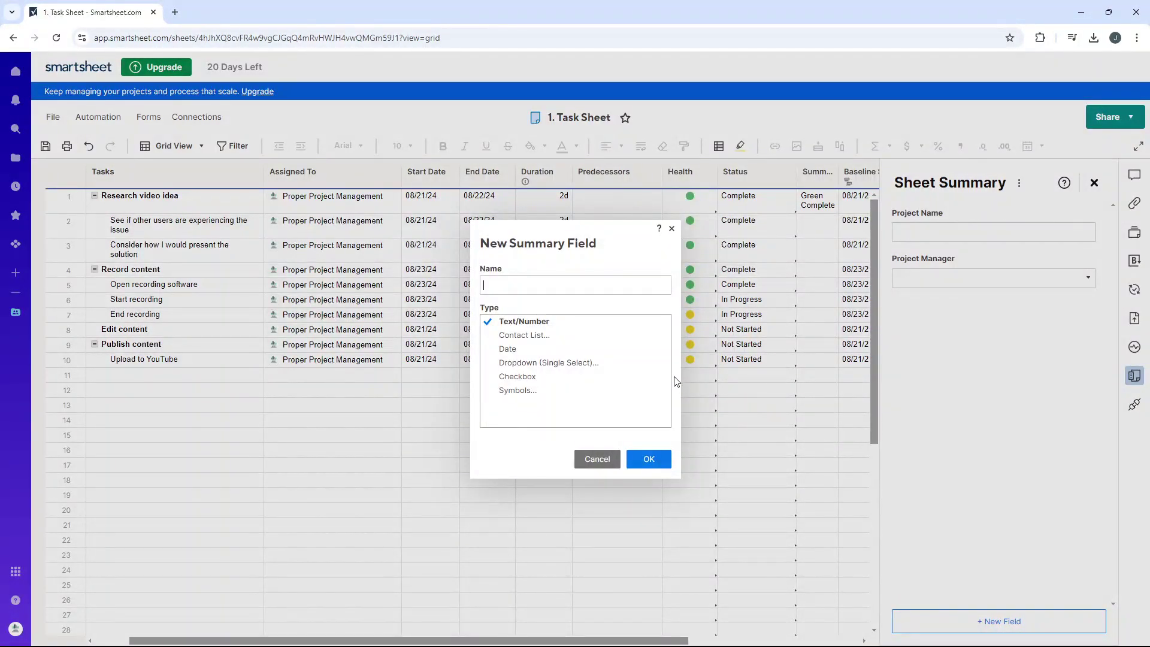
Step: Create a Project Health symbols field using red, yellow, green and blue status lights
{"action": "left_click", "coordinate": [576, 390]}
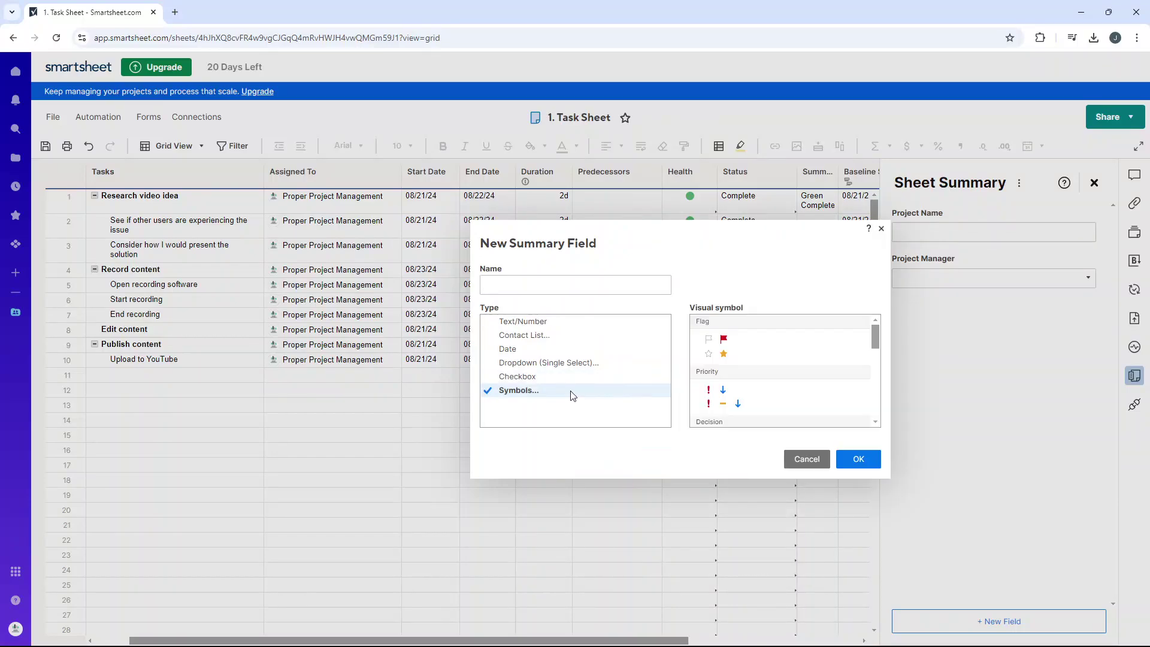
{"action": "type", "text": "Project Hea"}
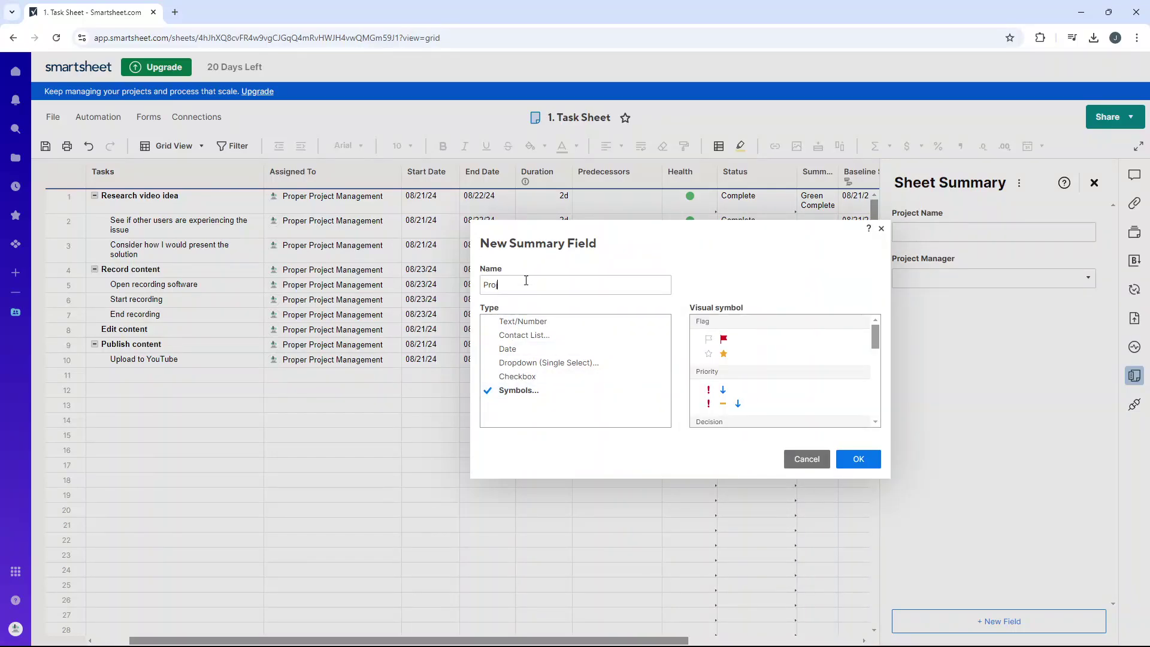
{"action": "type", "text": "lth"}
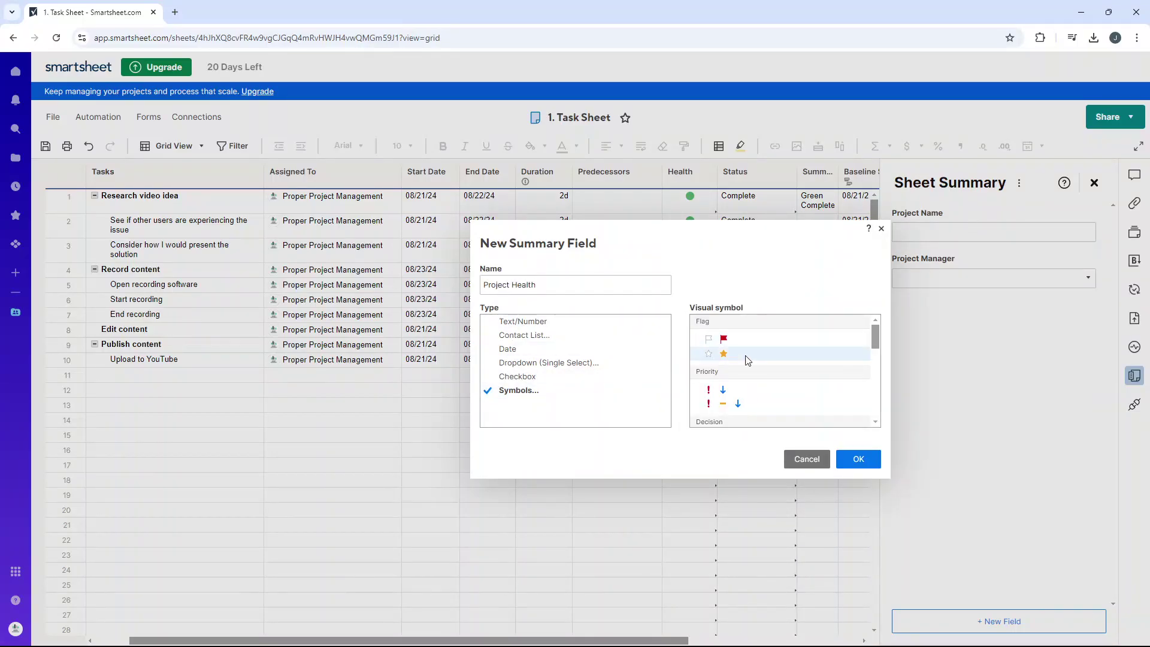
{"action": "left_click_drag", "start_coordinate": [873, 333], "coordinate": [877, 358]}
{"action": "left_click", "coordinate": [719, 379]}
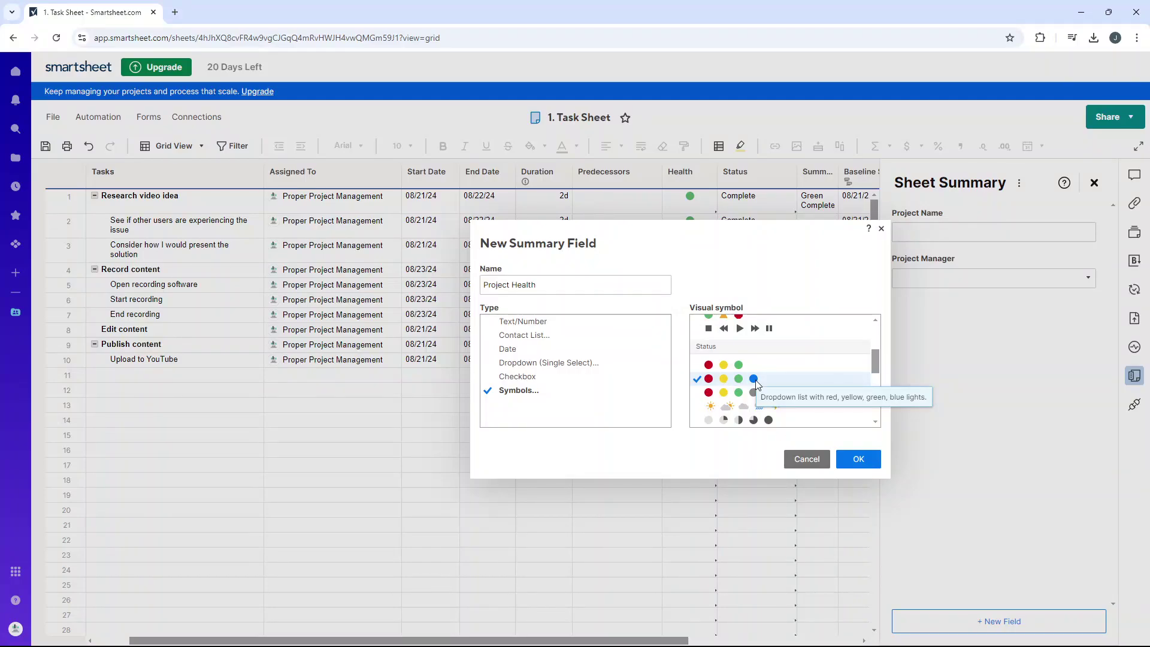
{"action": "left_click", "coordinate": [858, 459]}
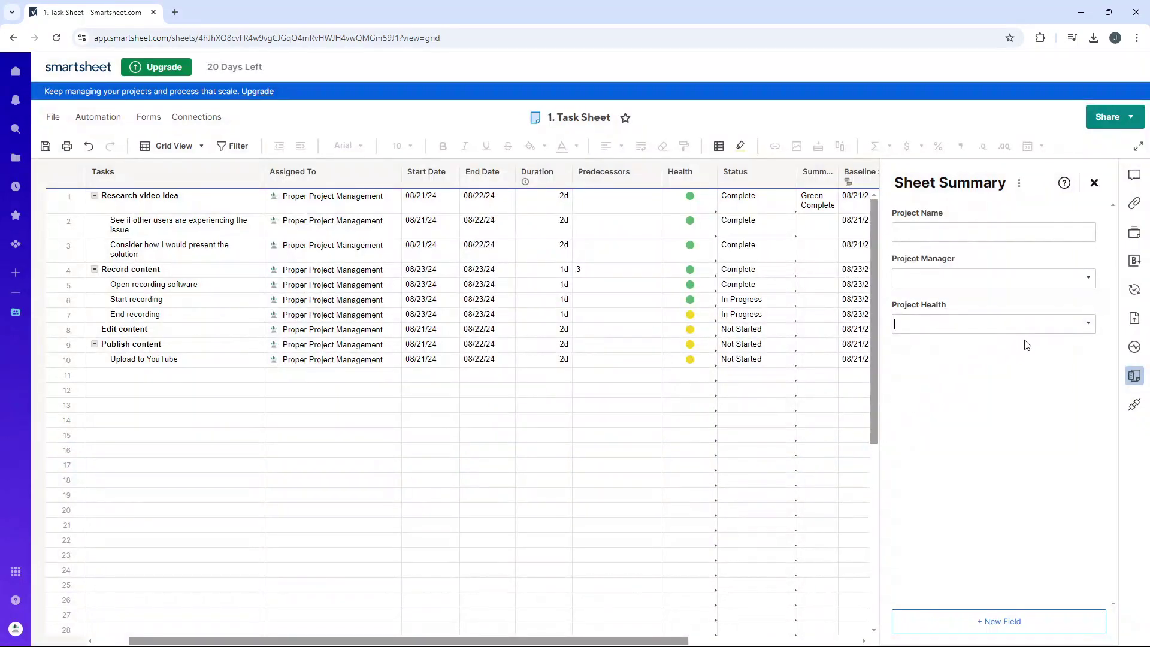
Step: Add a Project Duration summary field to the Sheet Summary
{"action": "left_click", "coordinate": [1088, 323]}
{"action": "left_click", "coordinate": [1006, 418]}
{"action": "left_click", "coordinate": [996, 621]}
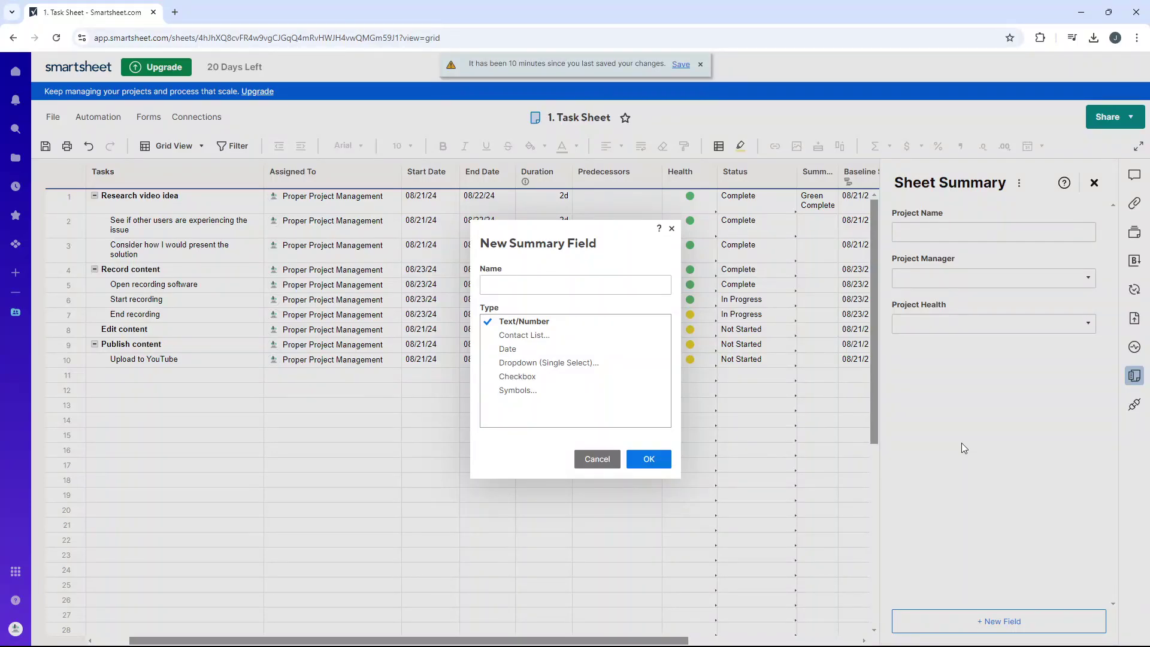
{"action": "type", "text": "Project Duration"}
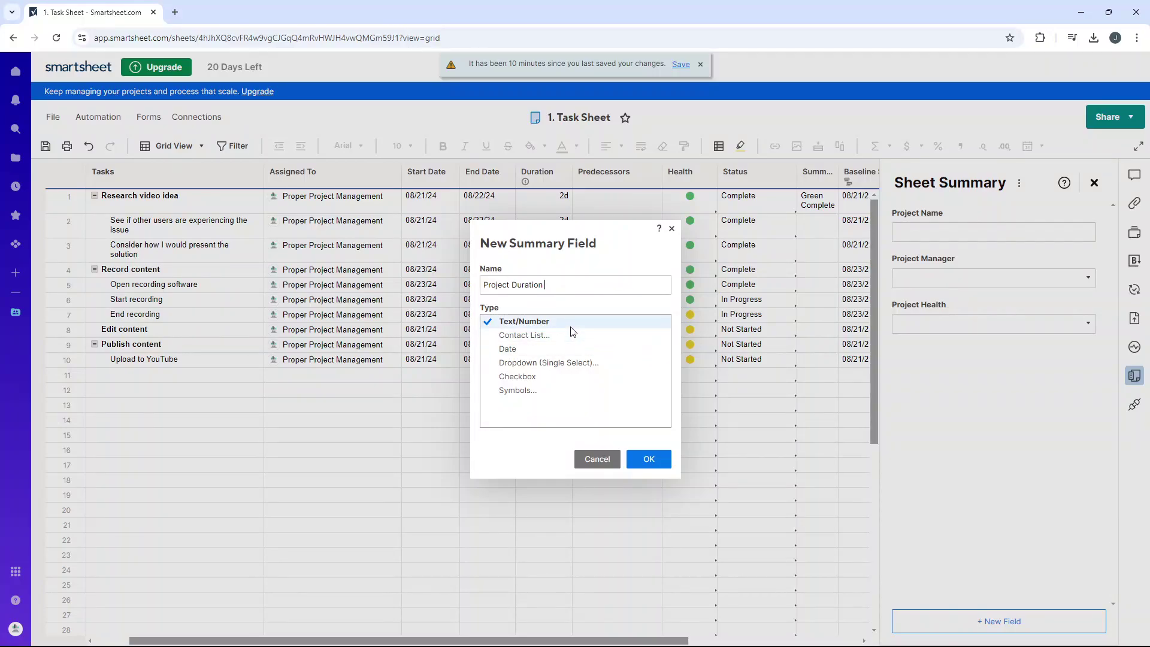
{"action": "left_click", "coordinate": [644, 460]}
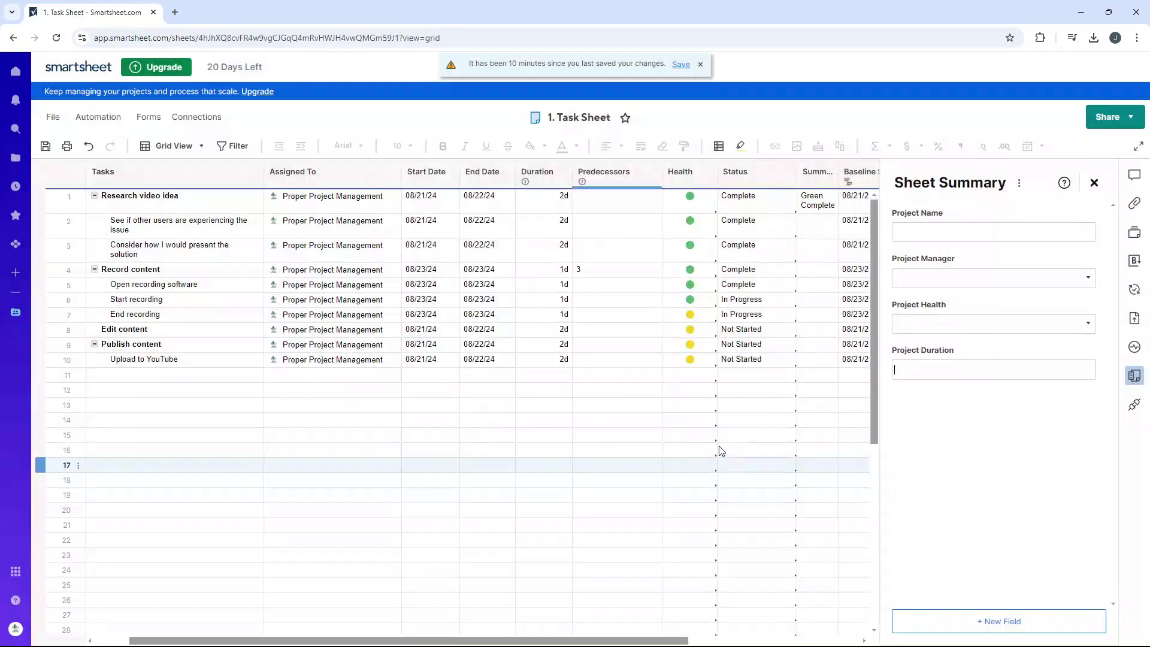
Step: Give Project Duration the formula =SUM(Duration:Duration), which shows 16
{"action": "left_click", "coordinate": [918, 371]}
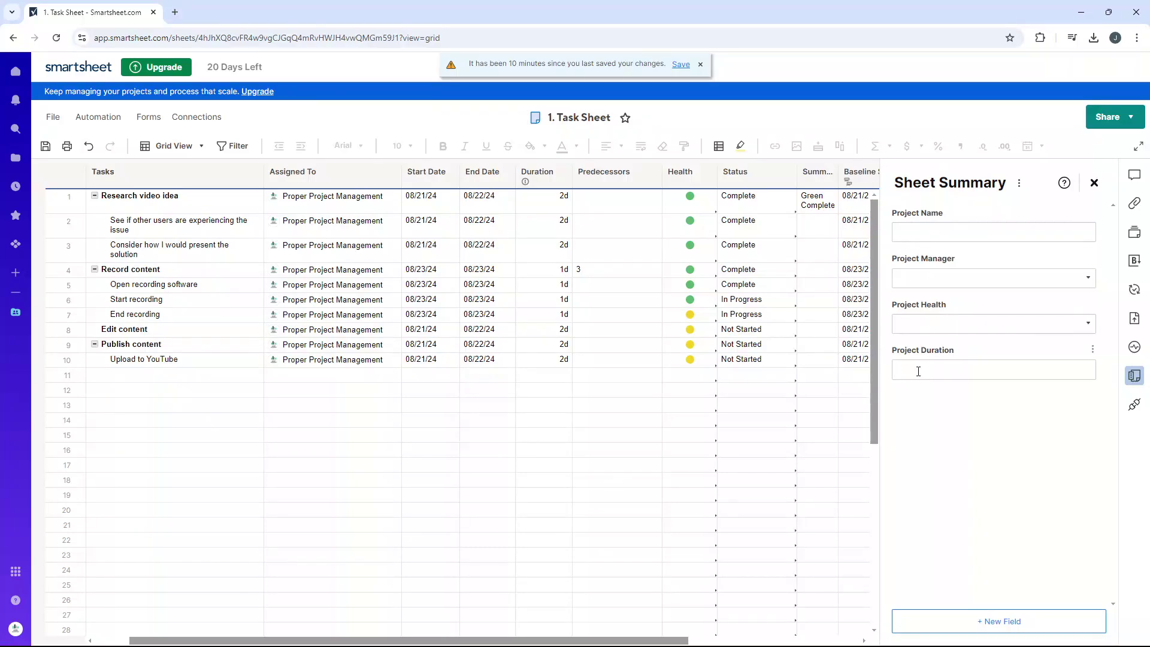
{"action": "type", "text": "=sum("}
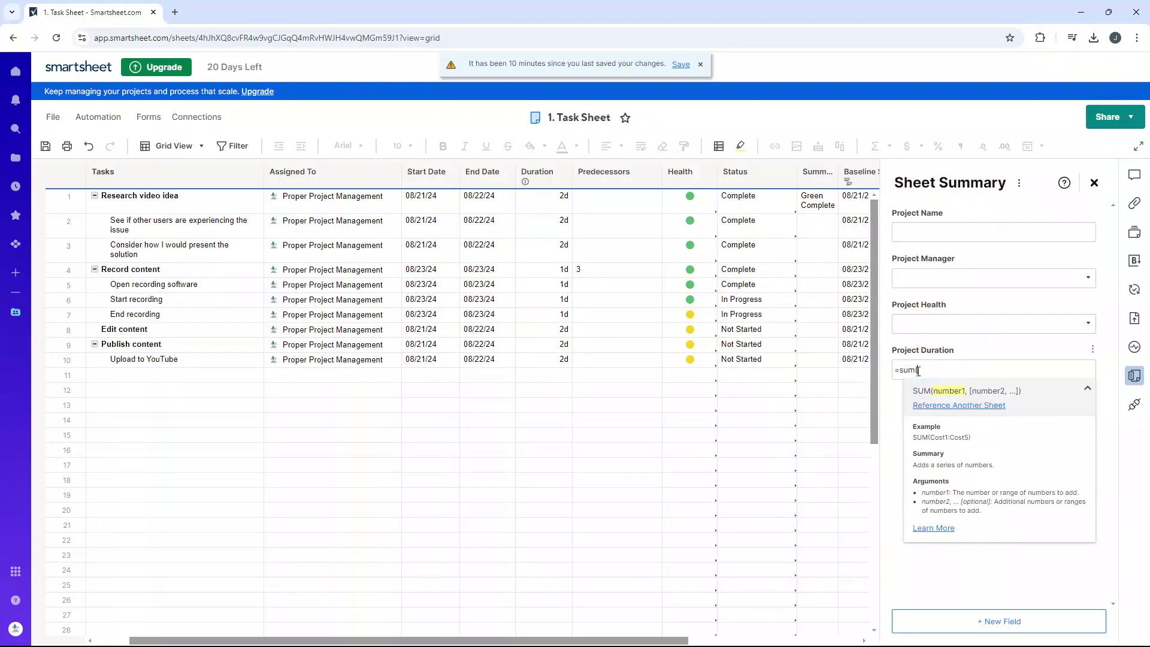
{"action": "left_click", "coordinate": [545, 174]}
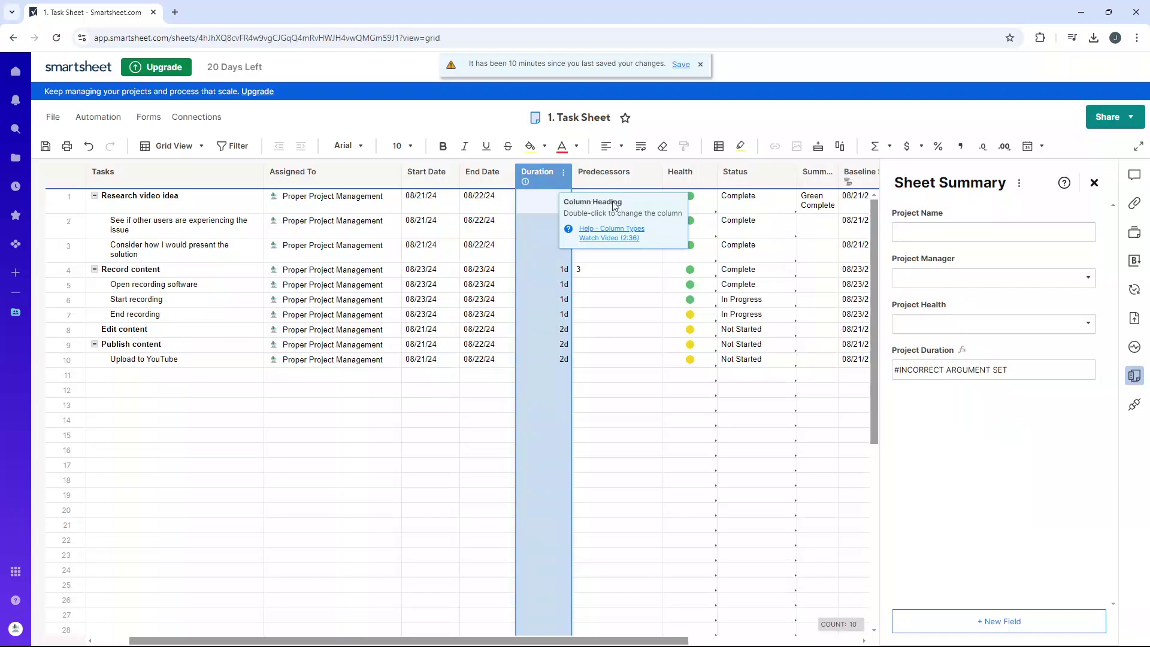
{"action": "left_click", "coordinate": [968, 372]}
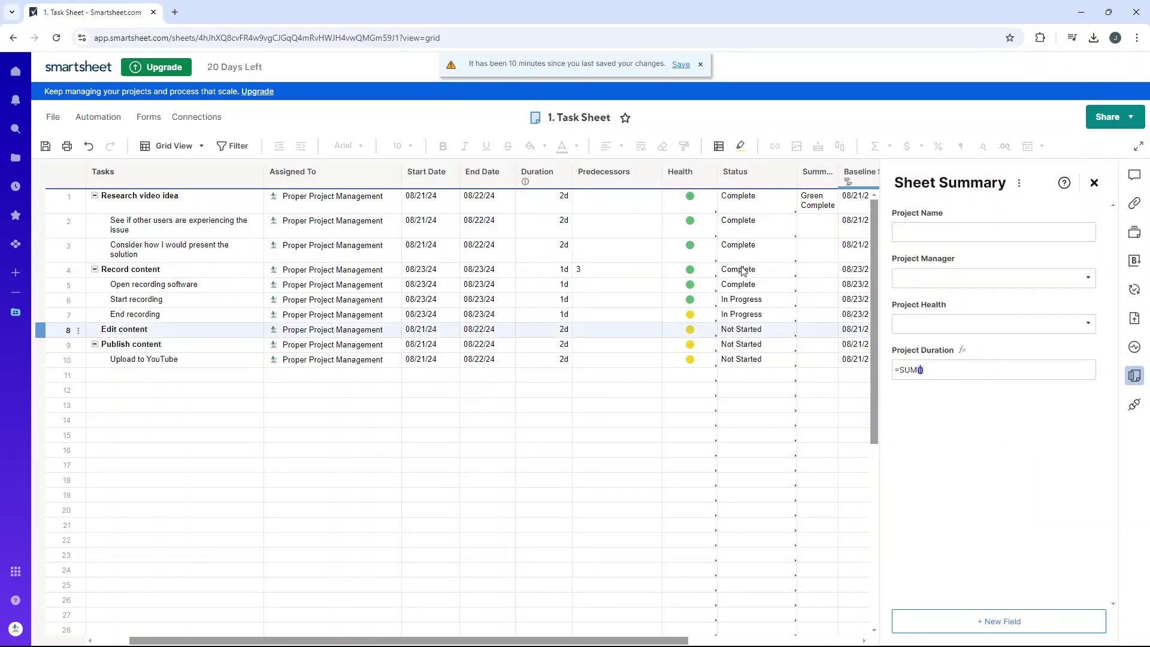
{"action": "left_click_drag", "start_coordinate": [565, 204], "coordinate": [566, 359]}
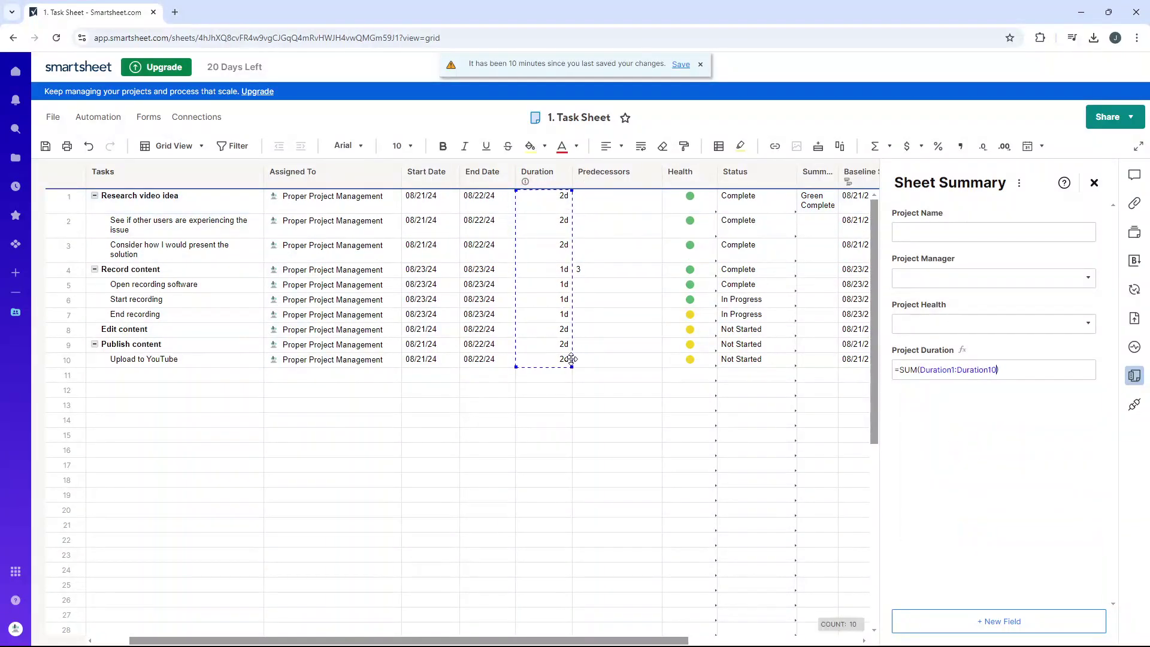
{"action": "left_click", "coordinate": [956, 369]}
{"action": "key", "text": "BackSpace"}
{"action": "left_click", "coordinate": [993, 370]}
{"action": "key", "text": "BackSpace"}
{"action": "key", "text": "BackSpace"}
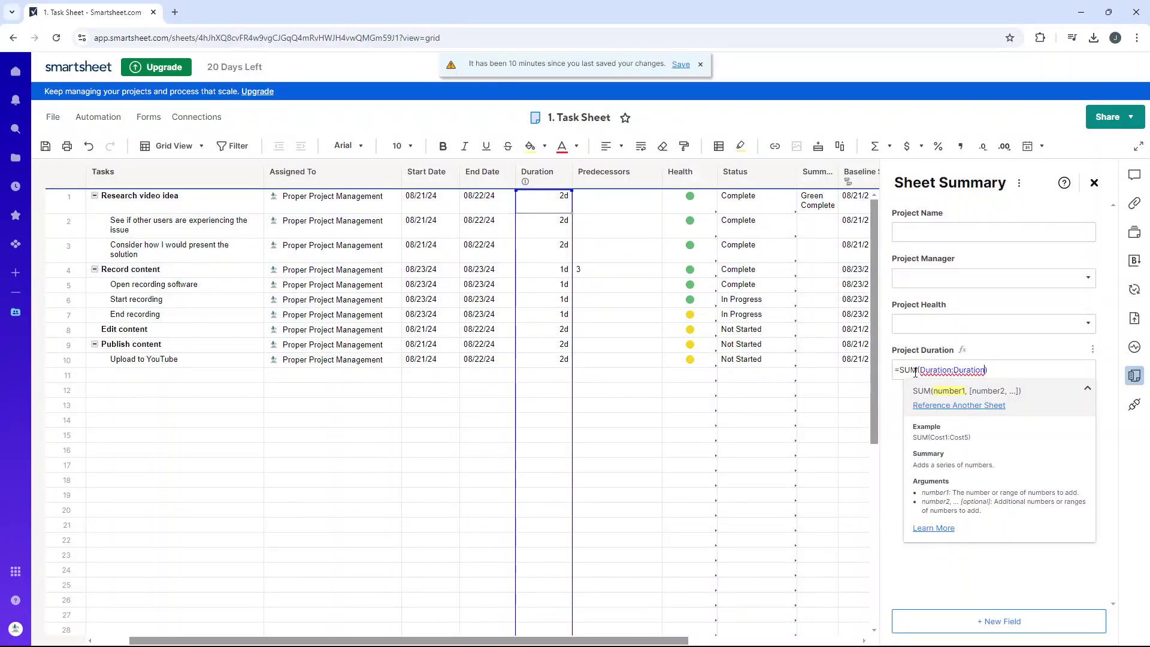
{"action": "left_click", "coordinate": [1002, 368]}
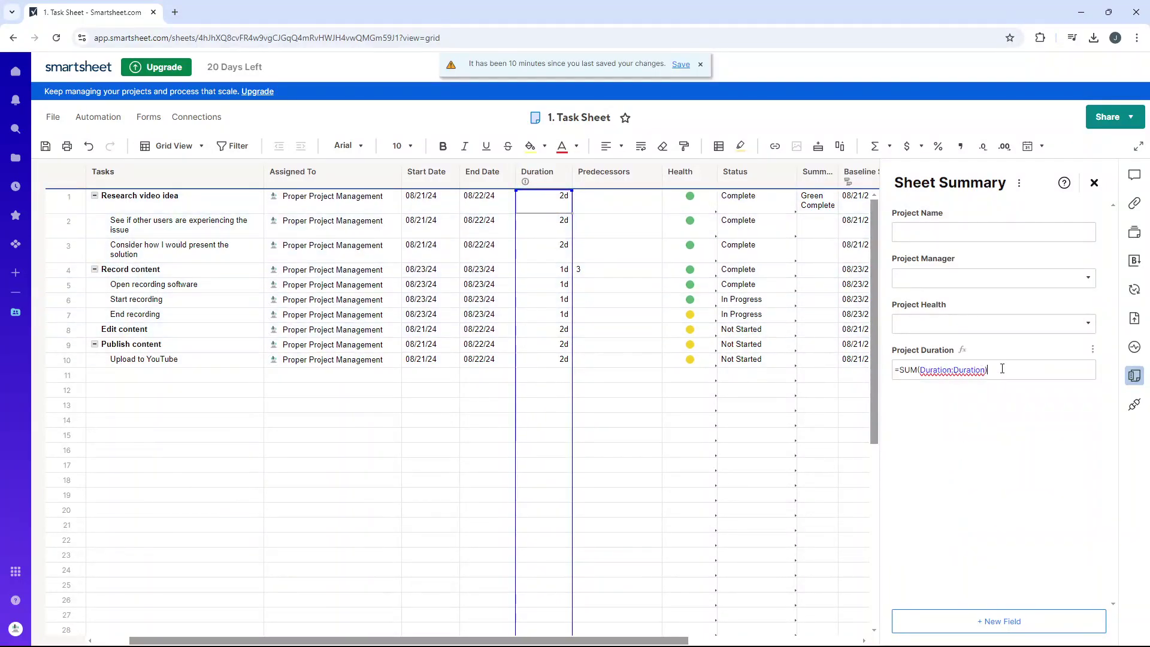
{"action": "key", "text": "Return"}
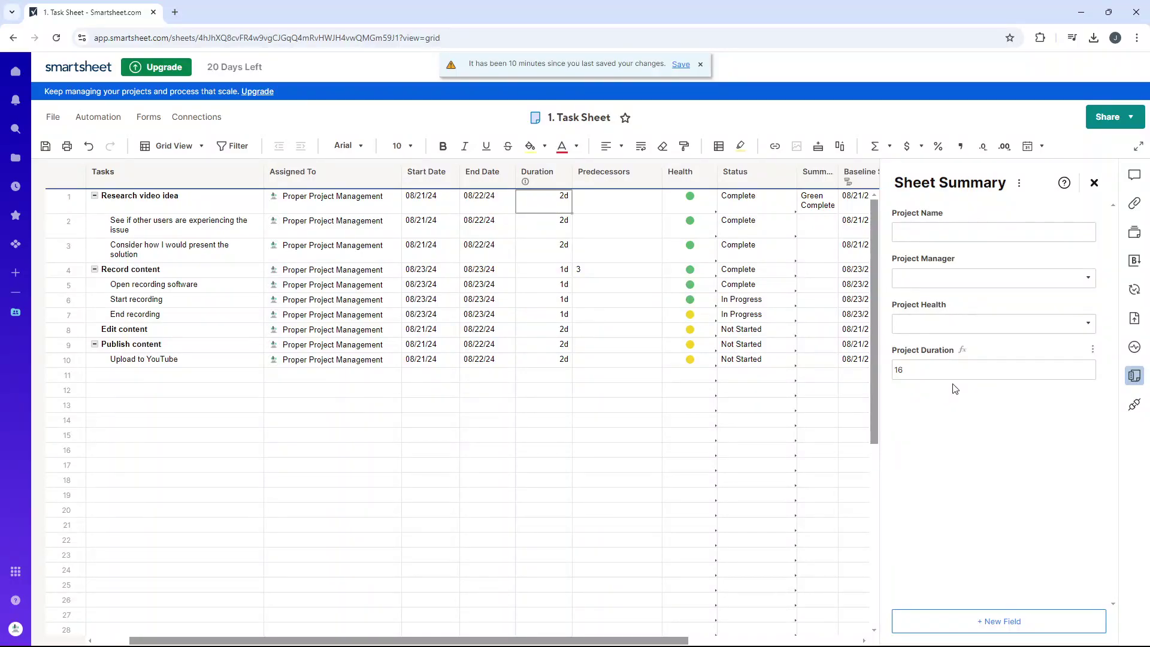
Step: Add a Completed Tasks summary field
{"action": "left_click", "coordinate": [991, 621]}
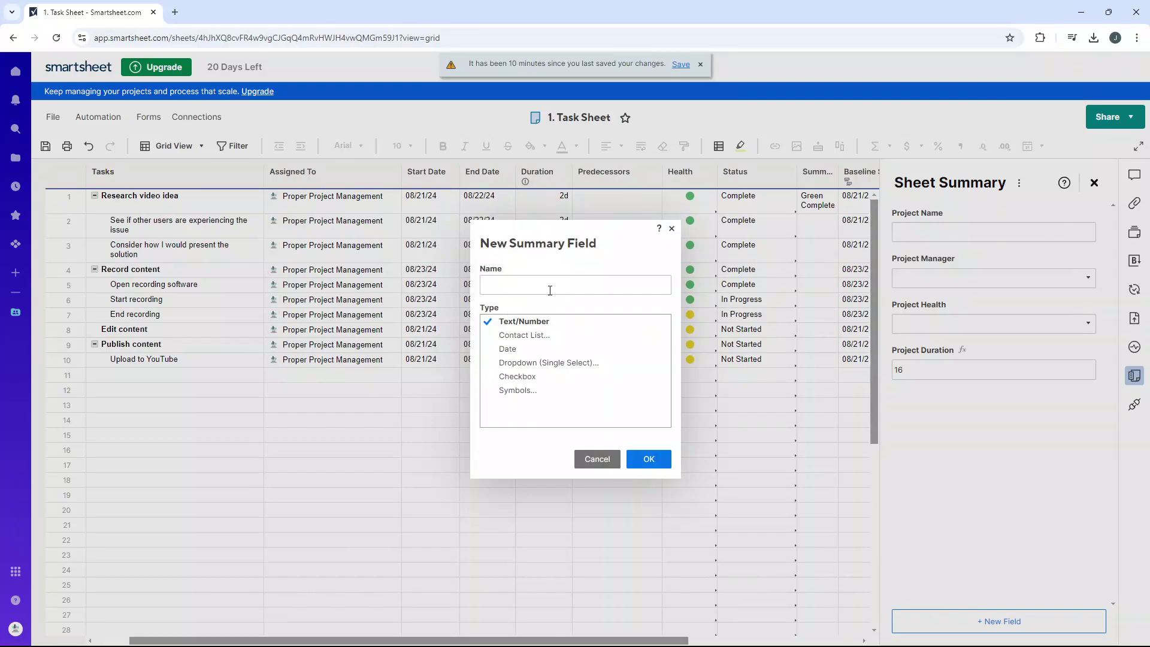
{"action": "type", "text": "Complete"}
{"action": "key", "text": "BackSpace"}
{"action": "key", "text": "BackSpace"}
{"action": "key", "text": "BackSpace"}
{"action": "type", "text": "eted Tasks"}
{"action": "left_click", "coordinate": [650, 460]}
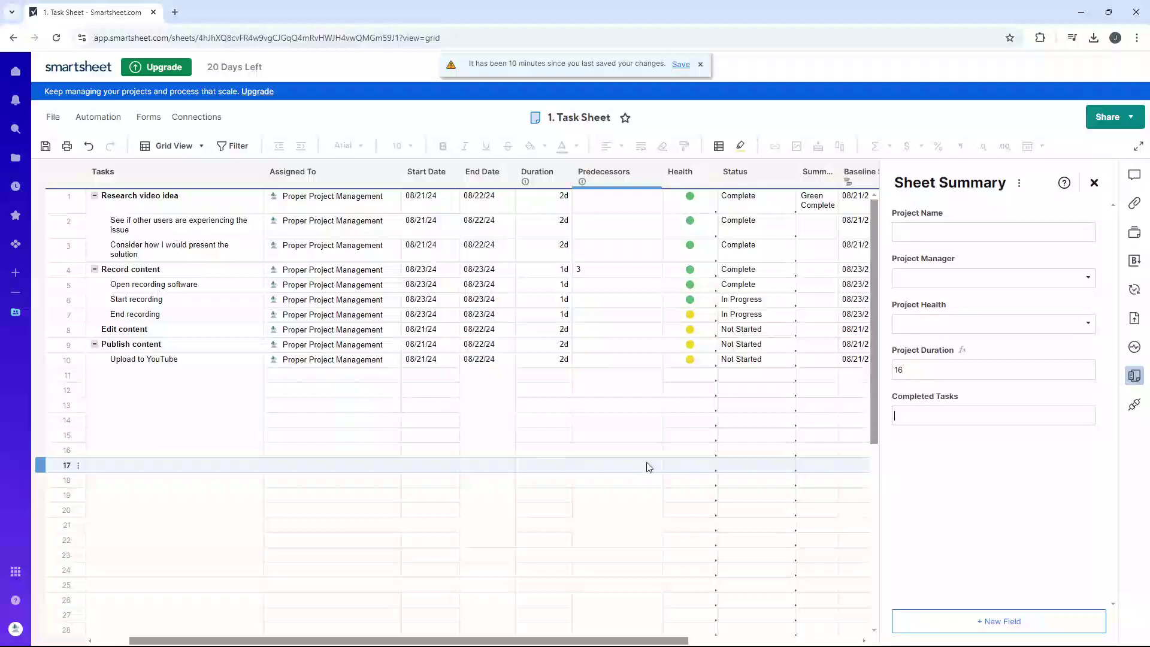
Step: Give Completed Tasks the formula =COUNTIF(Status:Status, "Complete"), which shows 5
{"action": "type", "text": "="}
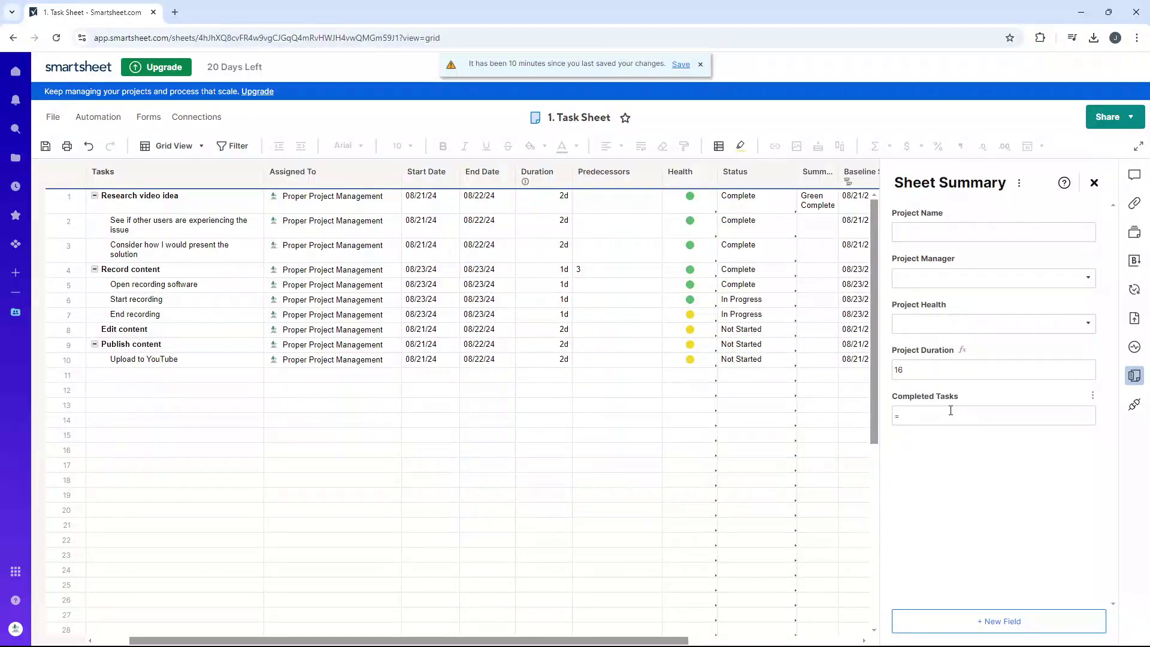
{"action": "type", "text": "countif"}
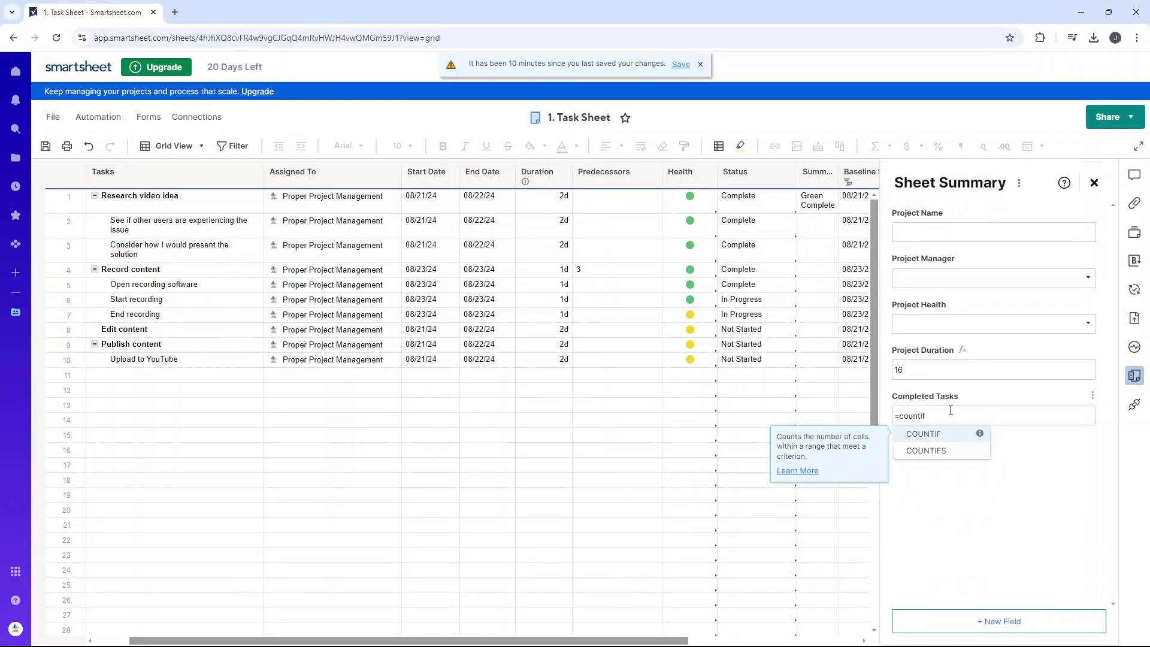
{"action": "type", "text": "("}
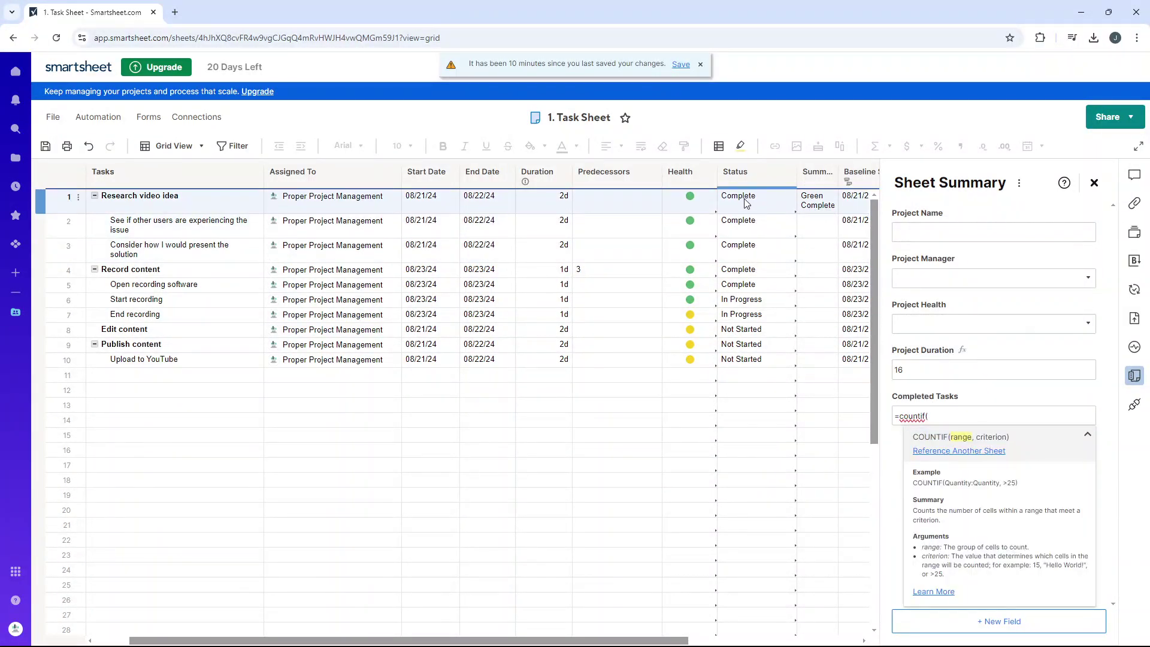
{"action": "left_click_drag", "start_coordinate": [744, 202], "coordinate": [755, 359]}
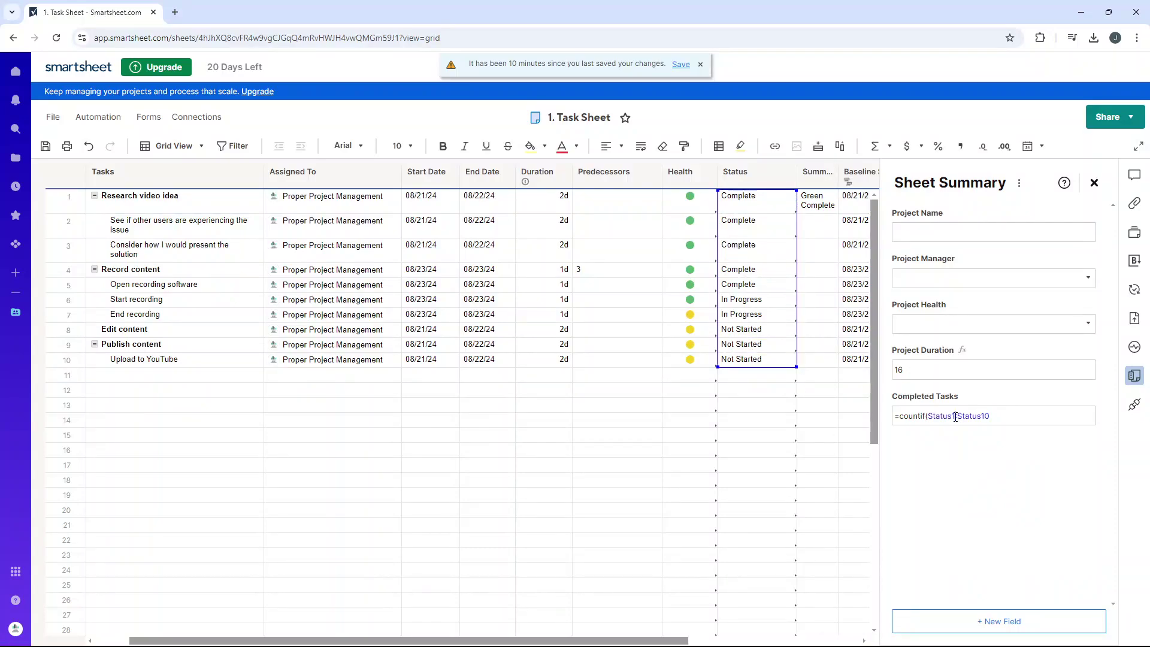
{"action": "left_click", "coordinate": [956, 417]}
{"action": "key", "text": "BackSpace"}
{"action": "left_click", "coordinate": [987, 416]}
{"action": "key", "text": "BackSpace"}
{"action": "key", "text": "BackSpace"}
{"action": "type", "text": ","}
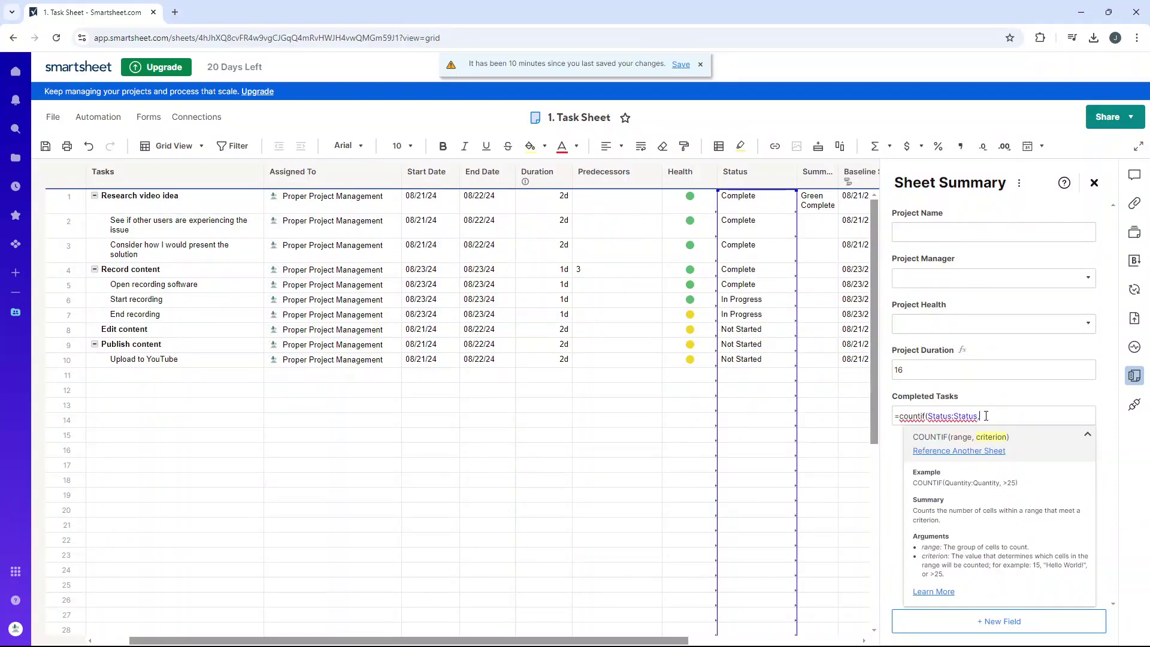
{"action": "type", "text": "\"Complete\""}
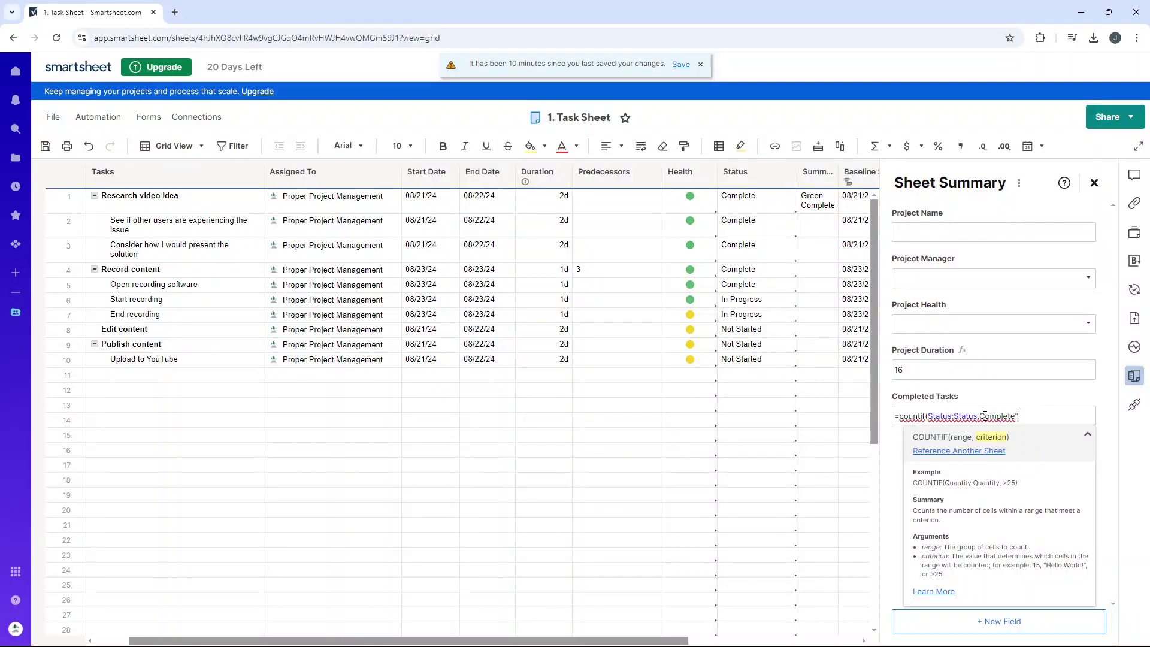
{"action": "left_click", "coordinate": [983, 416]}
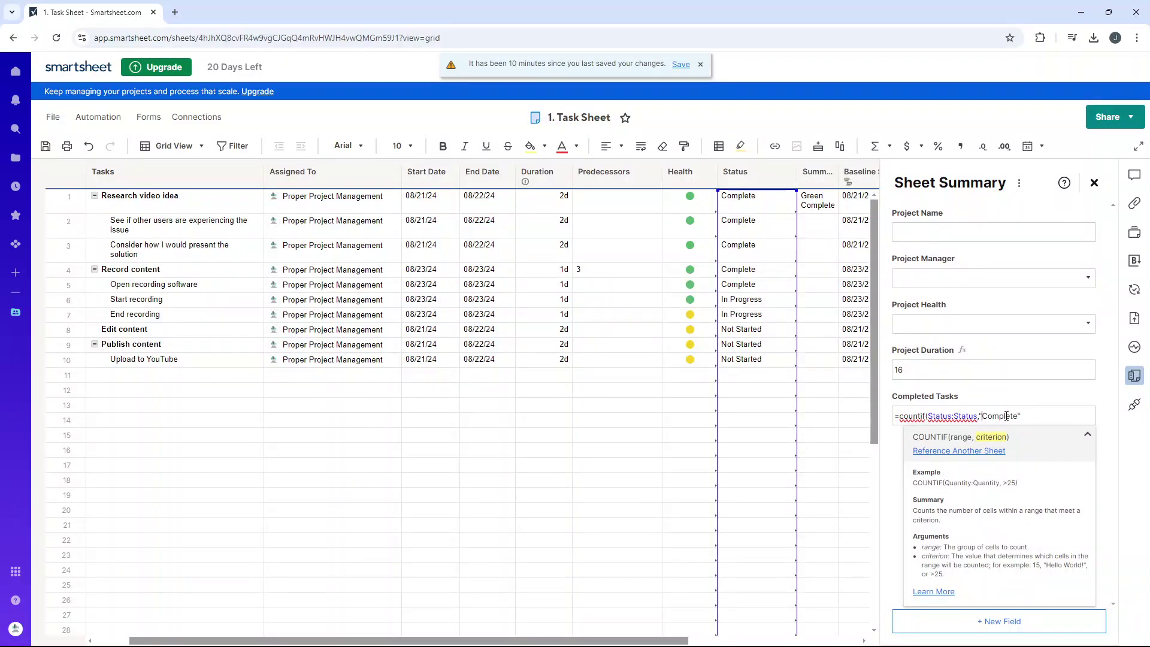
{"action": "type", "text": ")"}
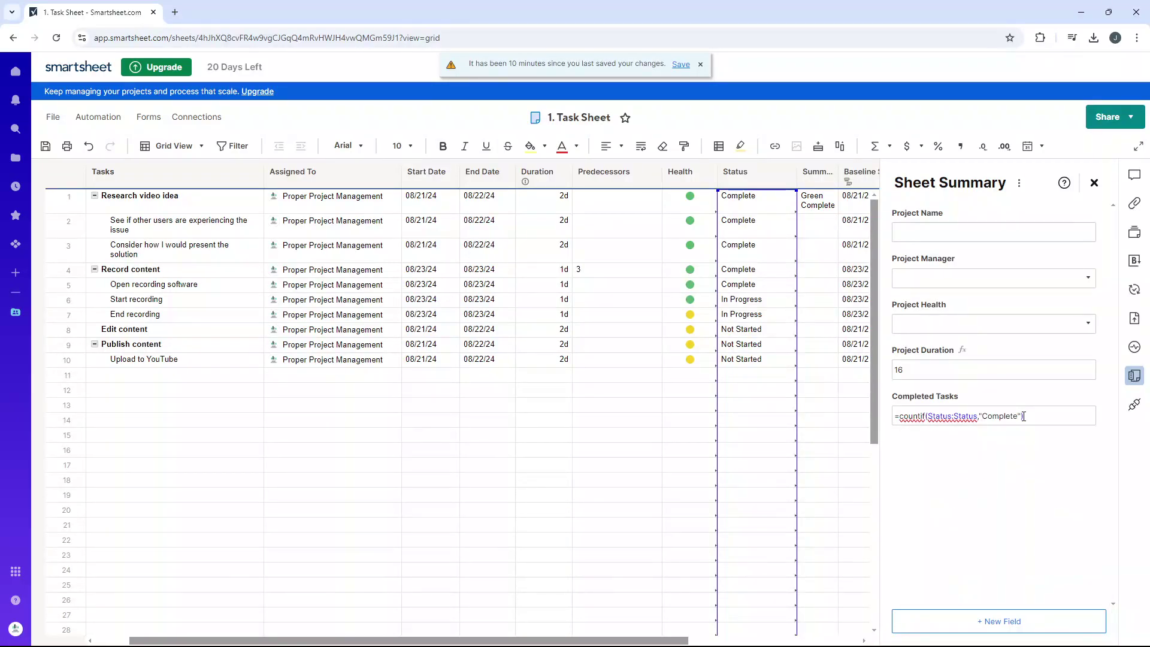
{"action": "key", "text": "Return"}
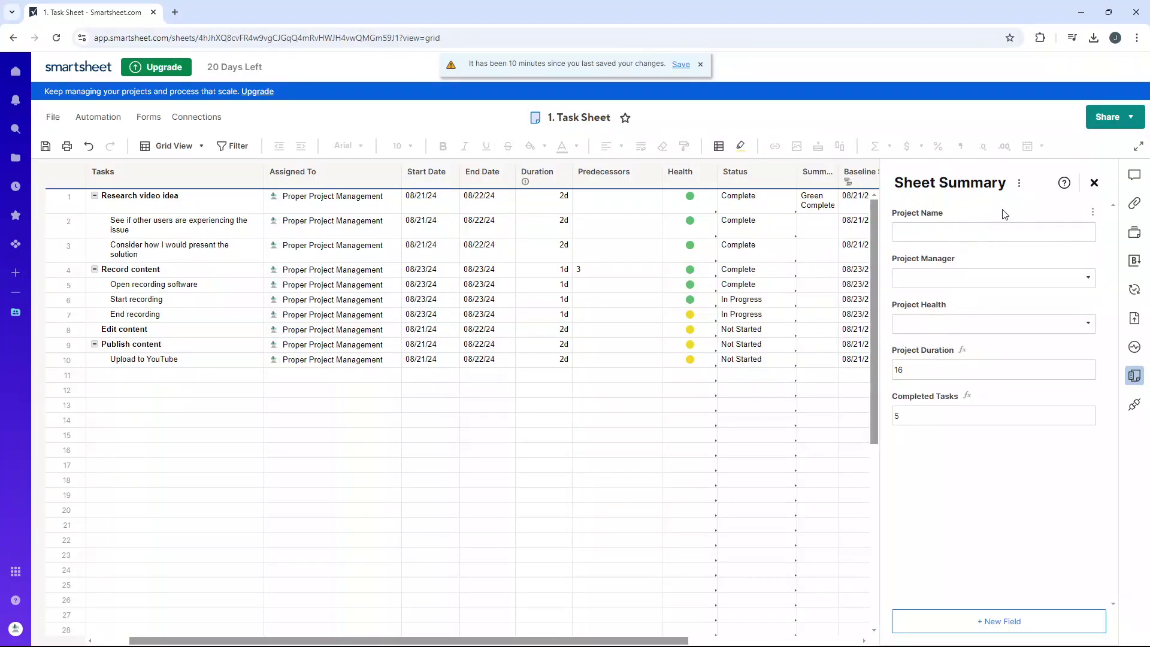
{"action": "left_click", "coordinate": [1020, 186]}
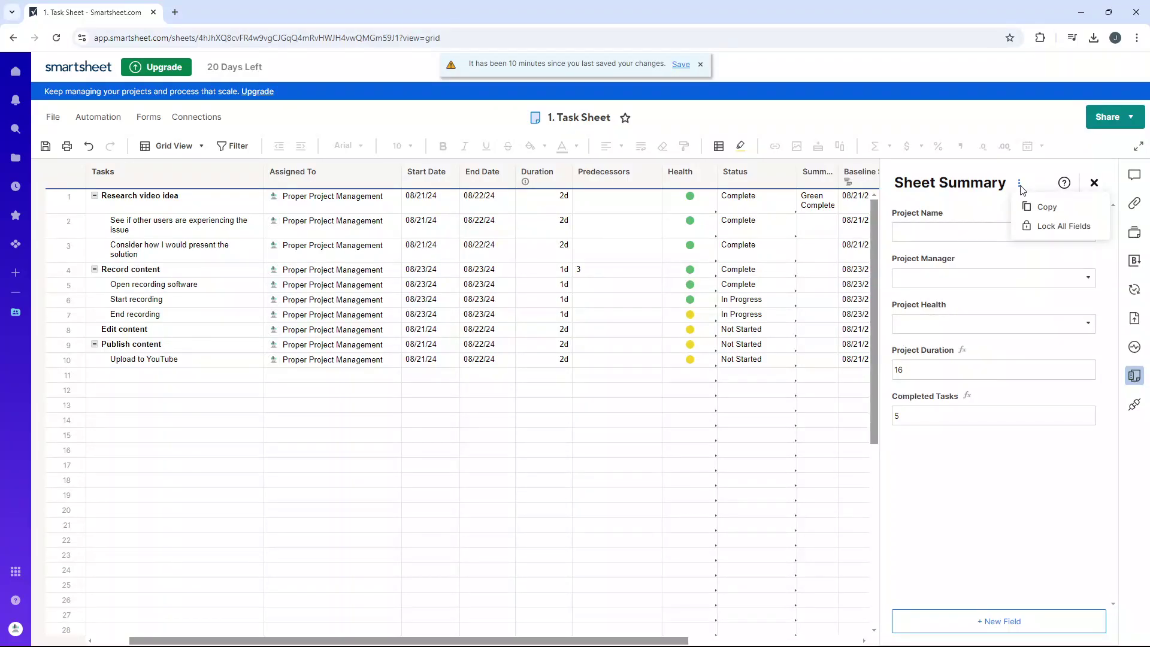
{"action": "left_click", "coordinate": [1050, 208]}
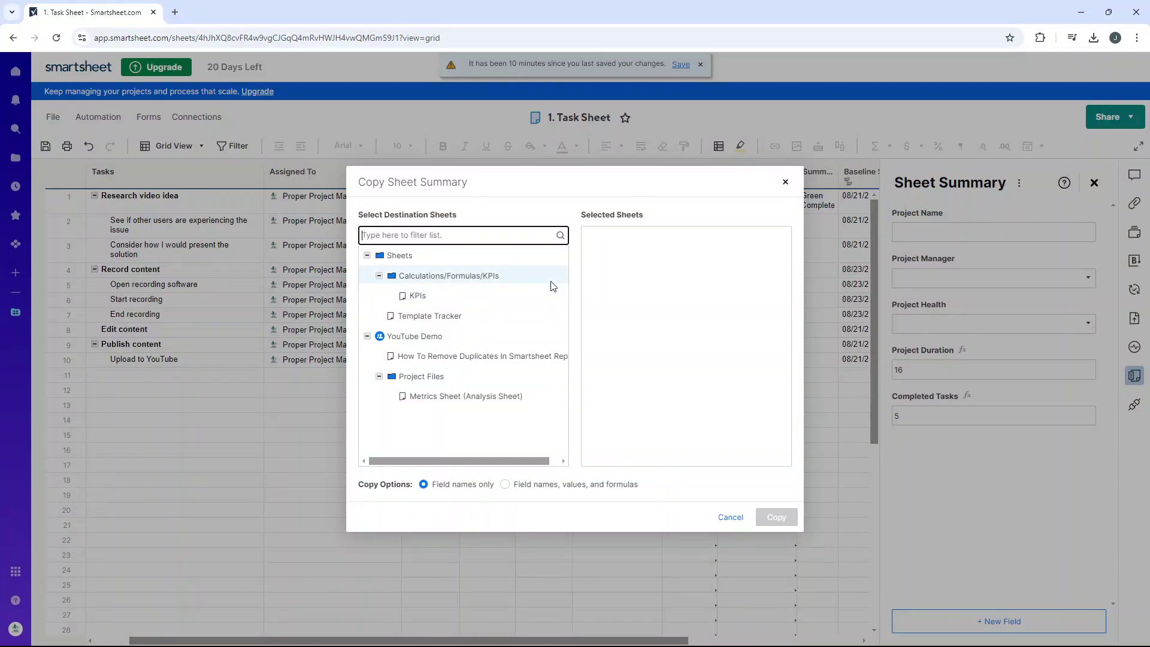
{"action": "left_click", "coordinate": [732, 518]}
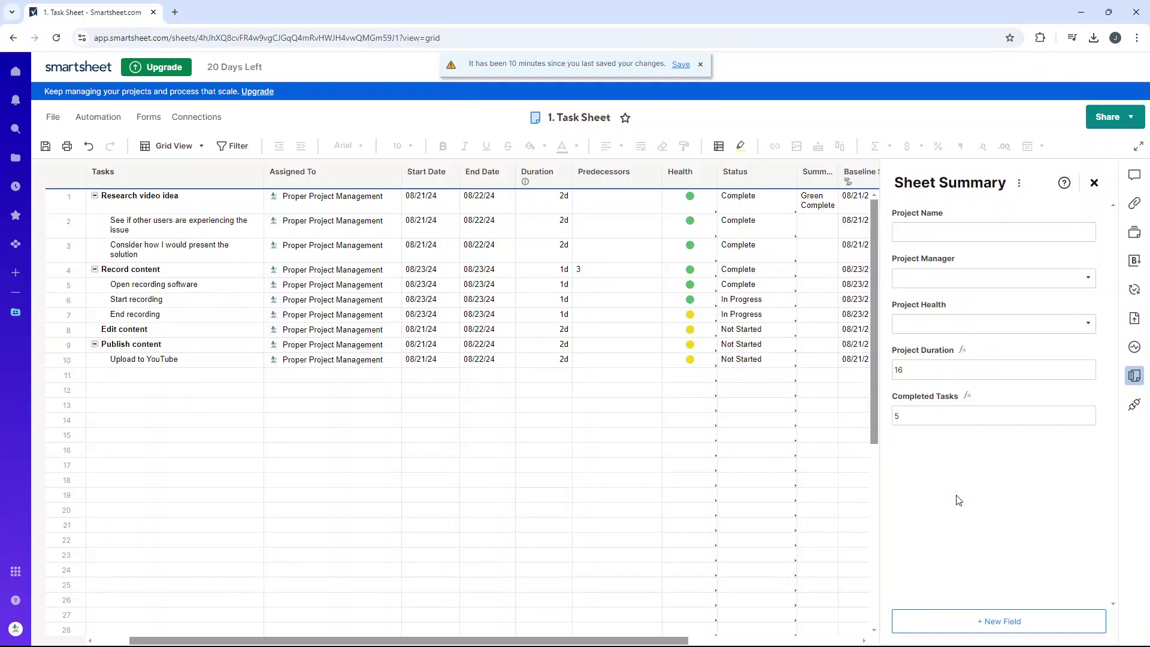
{"action": "left_click", "coordinate": [1095, 213]}
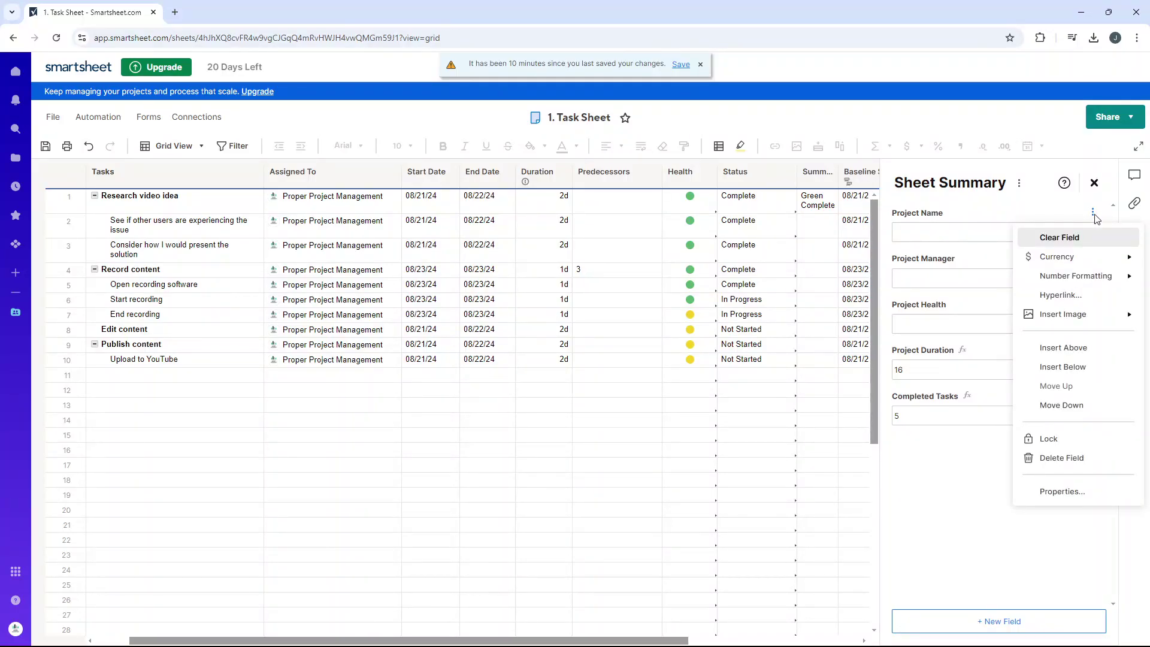
{"action": "mouse_move", "coordinate": [1033, 276]}
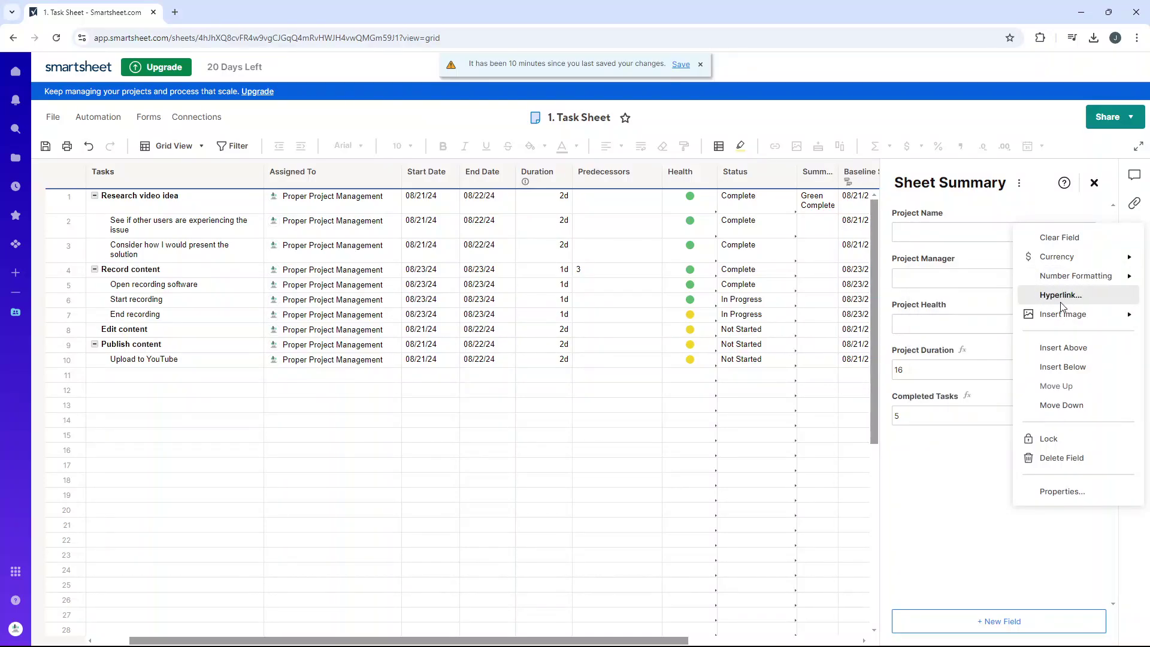
{"action": "left_click", "coordinate": [945, 520]}
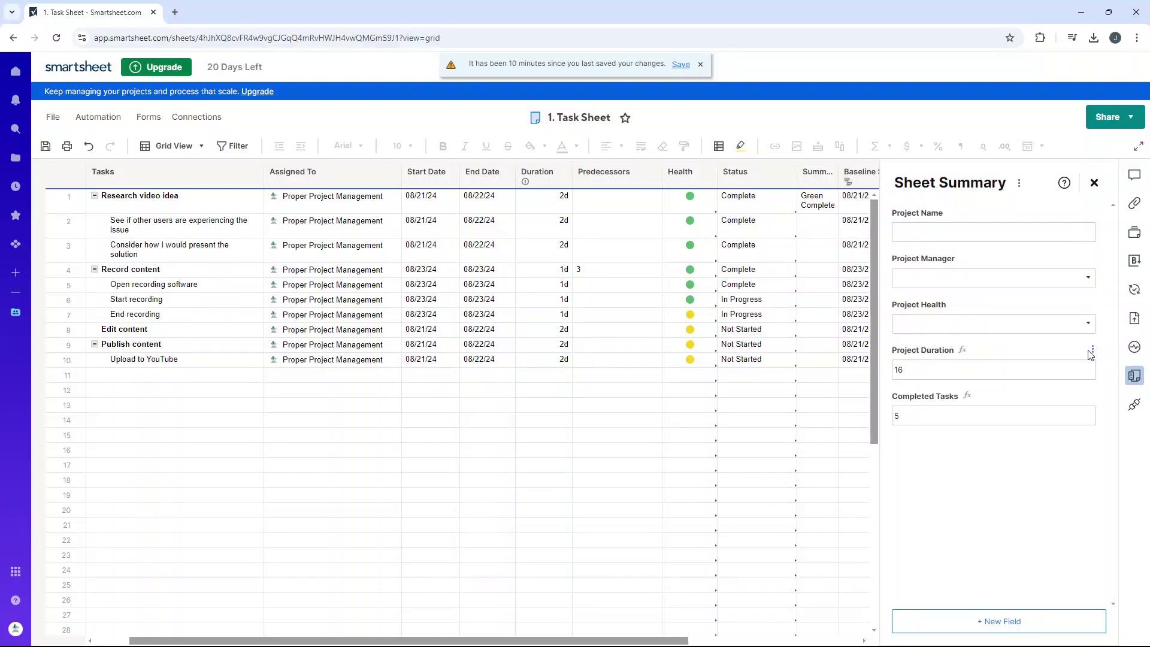
{"action": "left_click", "coordinate": [1092, 352]}
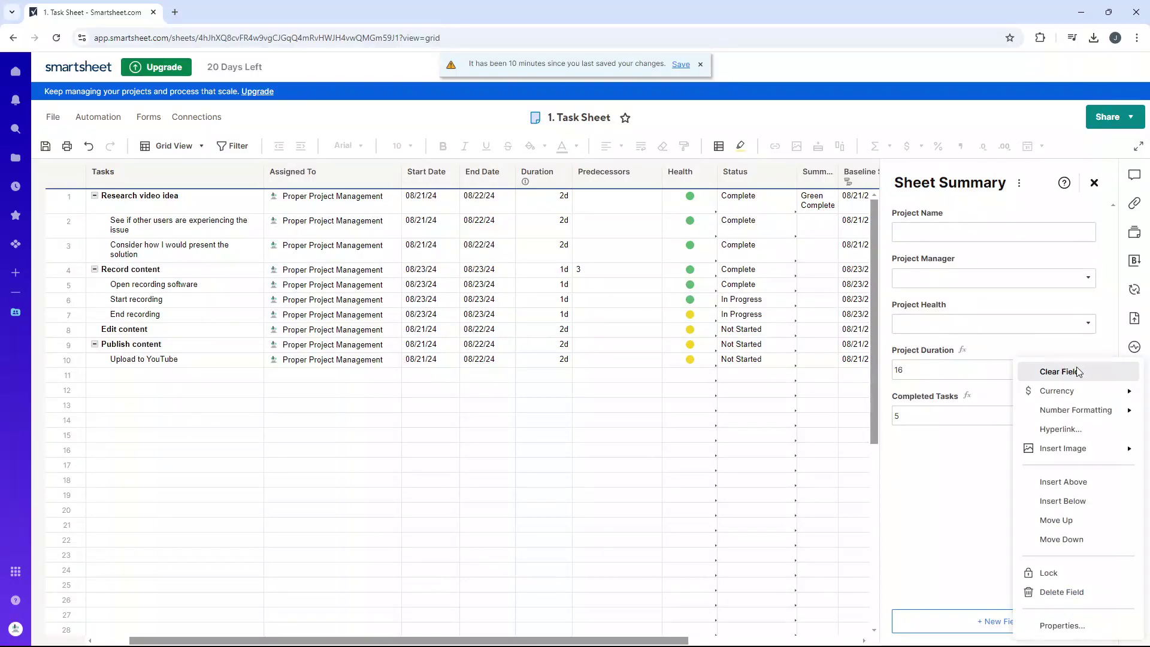
{"action": "left_click", "coordinate": [627, 286]}
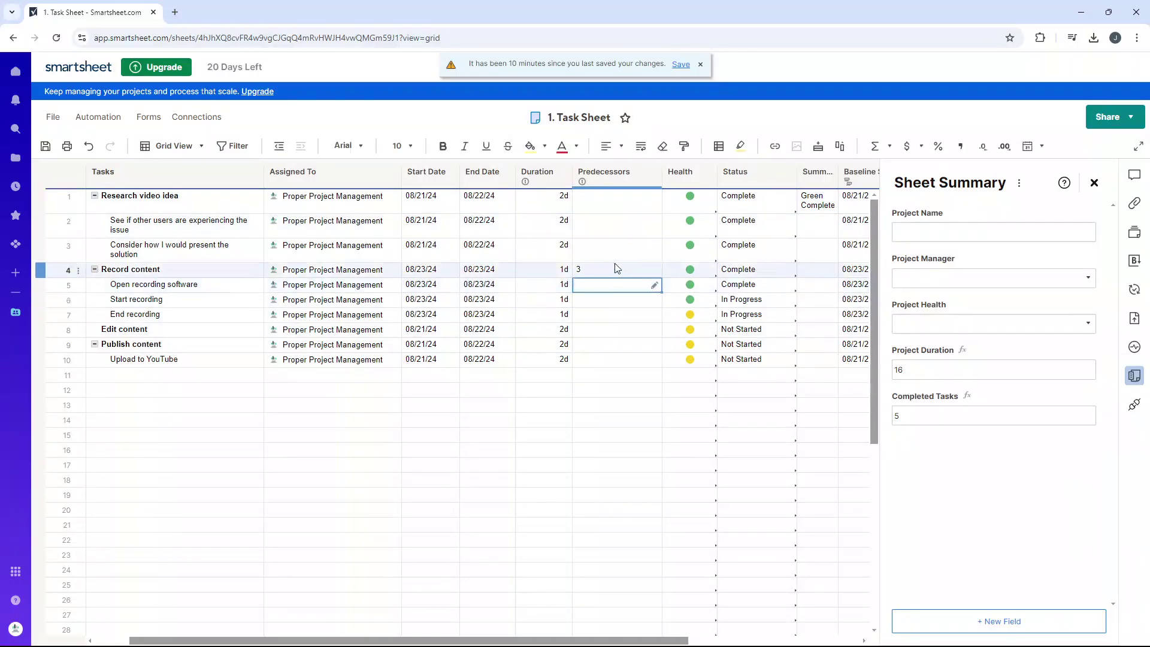
Step: Insert a Task Budget column to the left of Predecessors
{"action": "left_click", "coordinate": [655, 173]}
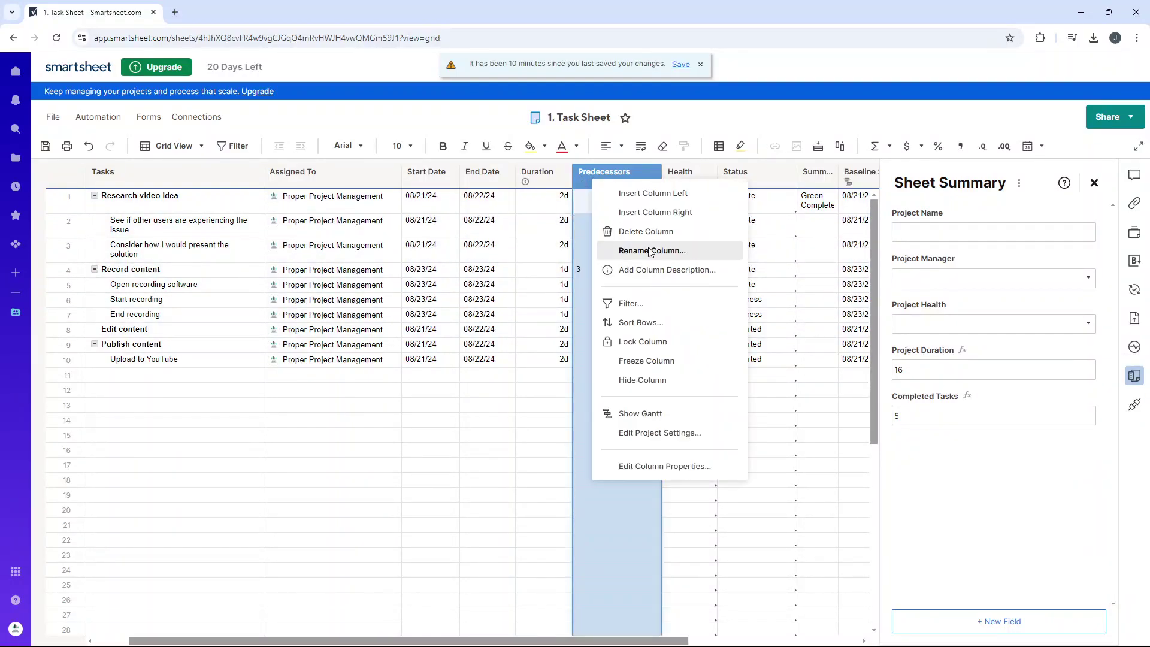
{"action": "left_click", "coordinate": [660, 199]}
{"action": "type", "text": "B"}
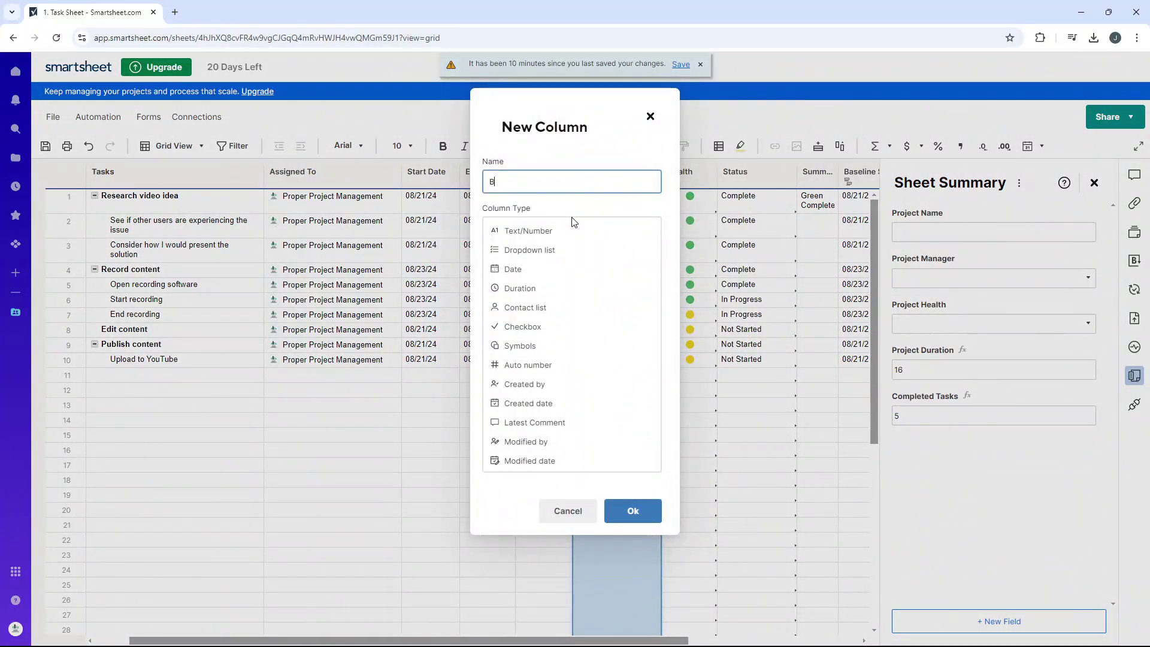
{"action": "key", "text": "BackSpace"}
{"action": "type", "text": "Task Budget"}
{"action": "key", "text": "Return"}
Step: Enter budgets 200, 100 and 100 in rows 1–3 and format them as currency
{"action": "left_click", "coordinate": [599, 212]}
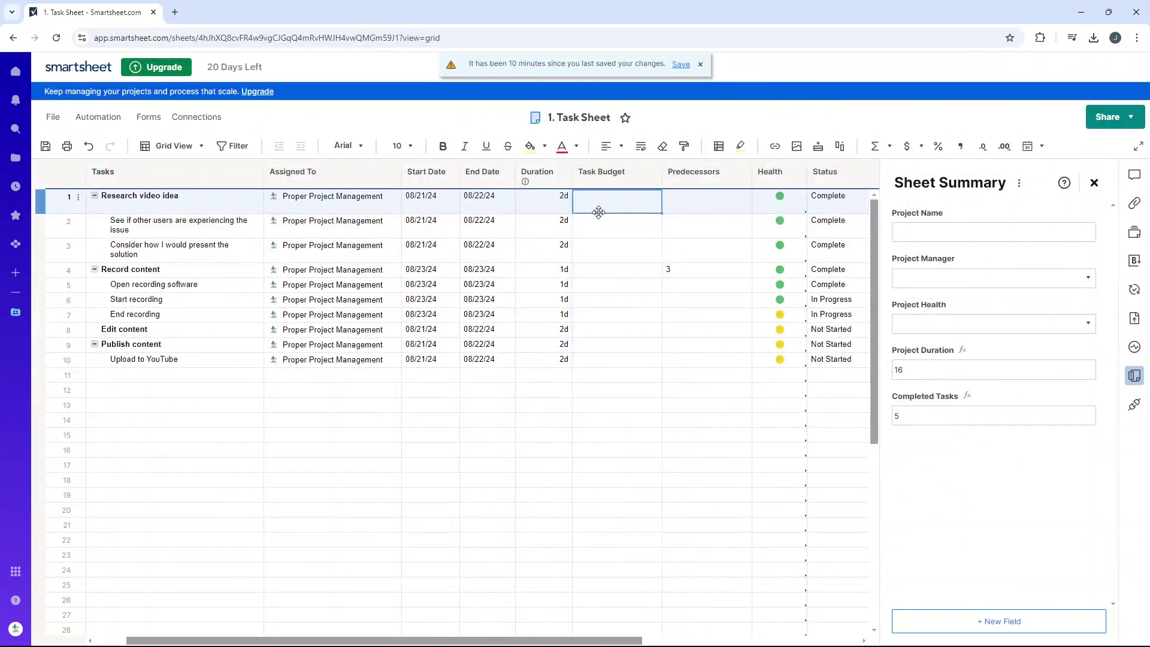
{"action": "type", "text": "100"}
{"action": "key", "text": "Return"}
{"action": "type", "text": "10"}
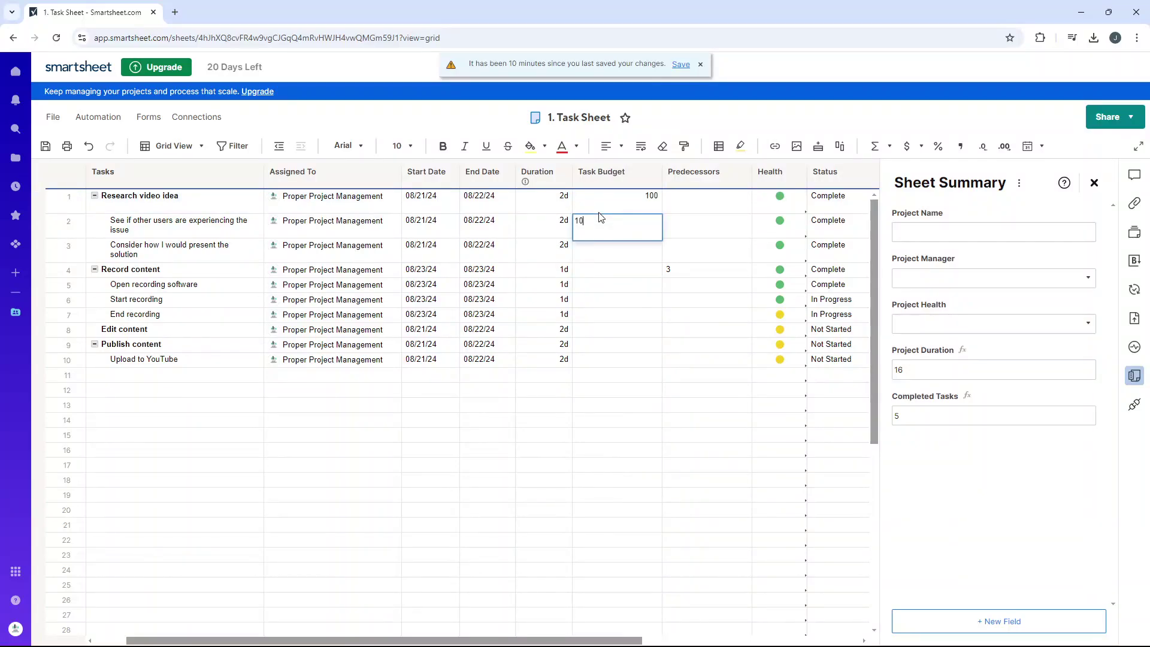
{"action": "type", "text": "0"}
{"action": "key", "text": "Return"}
{"action": "type", "text": "100"}
{"action": "key", "text": "Return"}
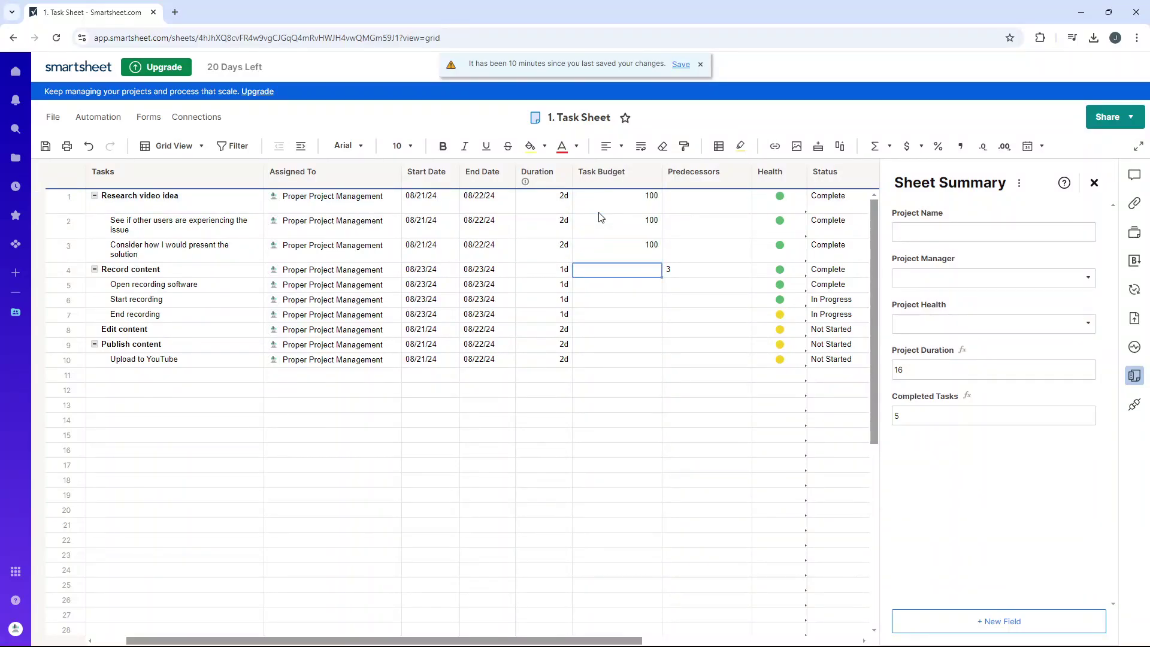
{"action": "left_click", "coordinate": [596, 198]}
{"action": "type", "text": "200"}
{"action": "key", "text": "Return"}
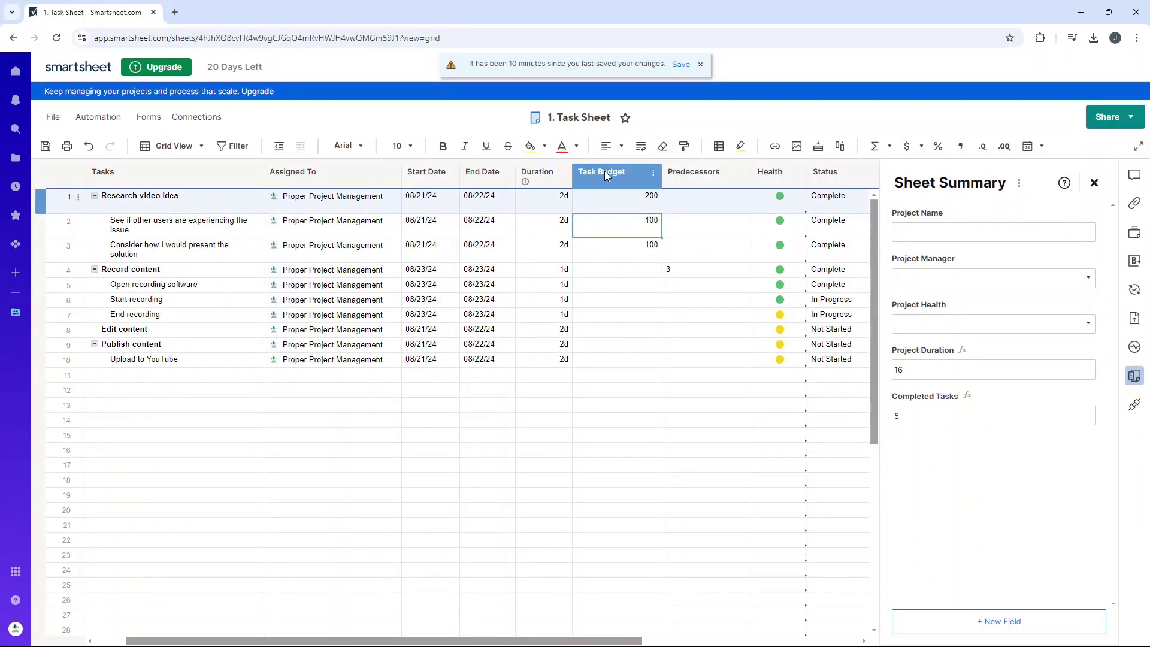
{"action": "right_click", "coordinate": [605, 171]}
{"action": "key", "text": "Escape"}
{"action": "left_click", "coordinate": [908, 146]}
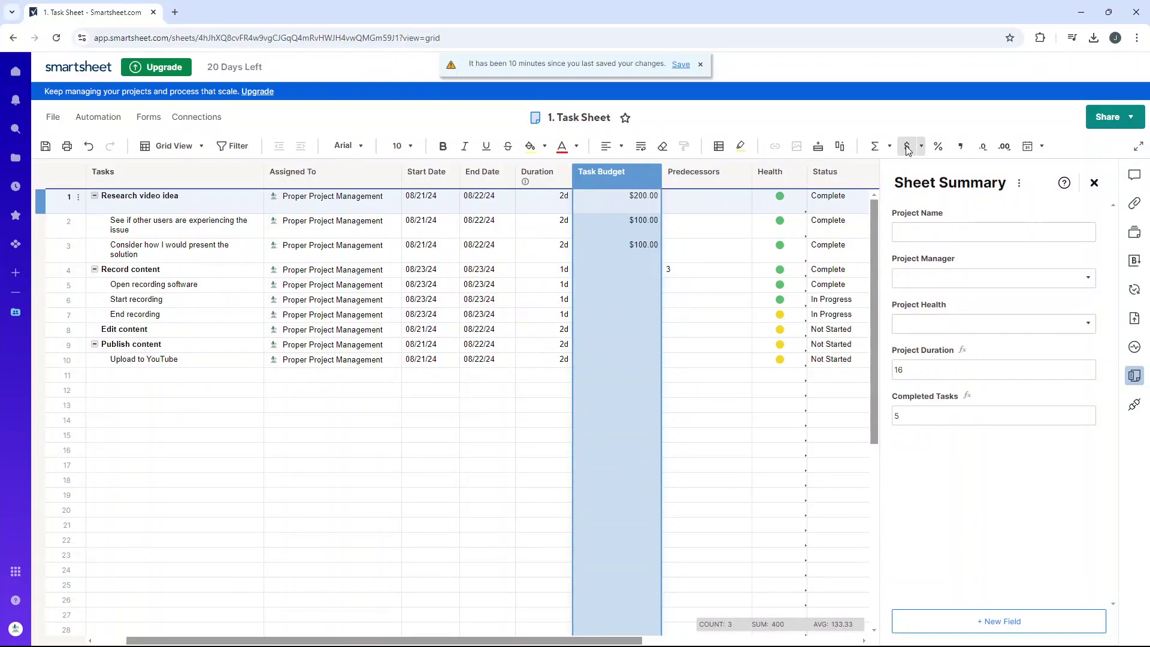
Step: Add a Project Budget summary field
{"action": "left_click", "coordinate": [1013, 623]}
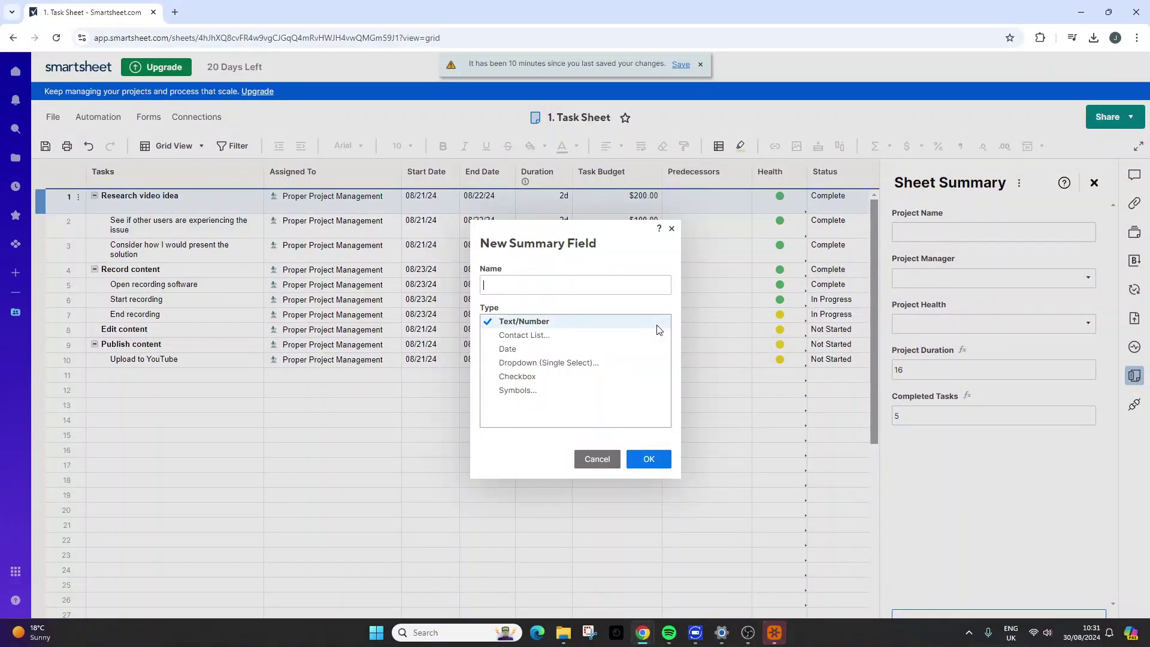
{"action": "type", "text": "Project Budger"}
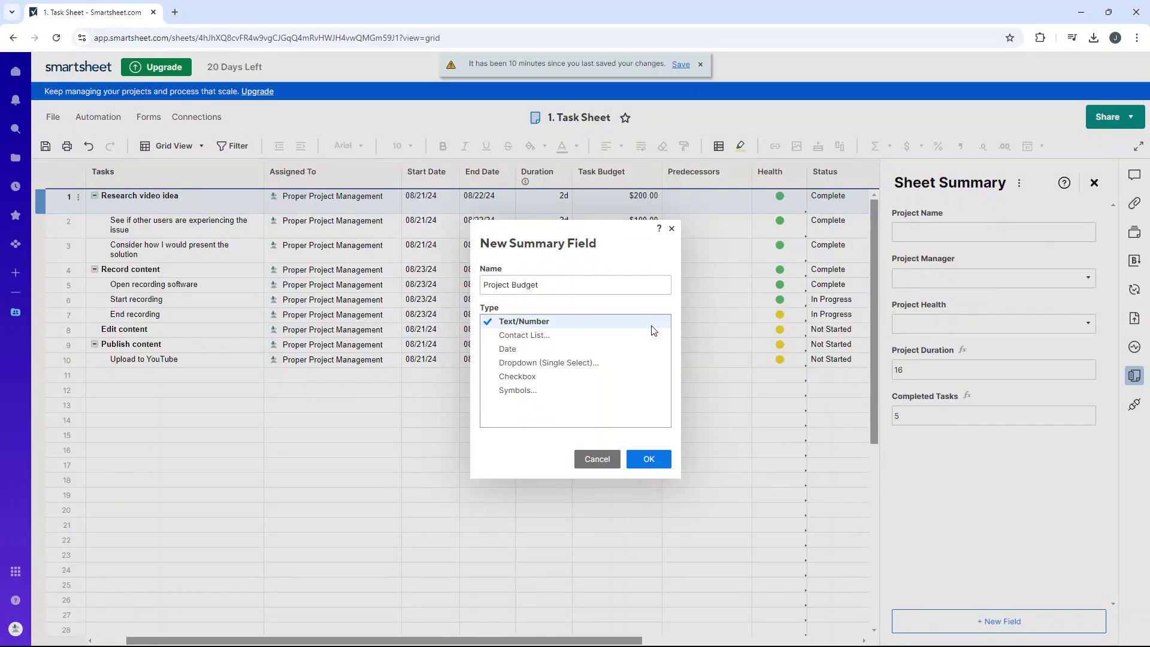
{"action": "left_click", "coordinate": [645, 455]}
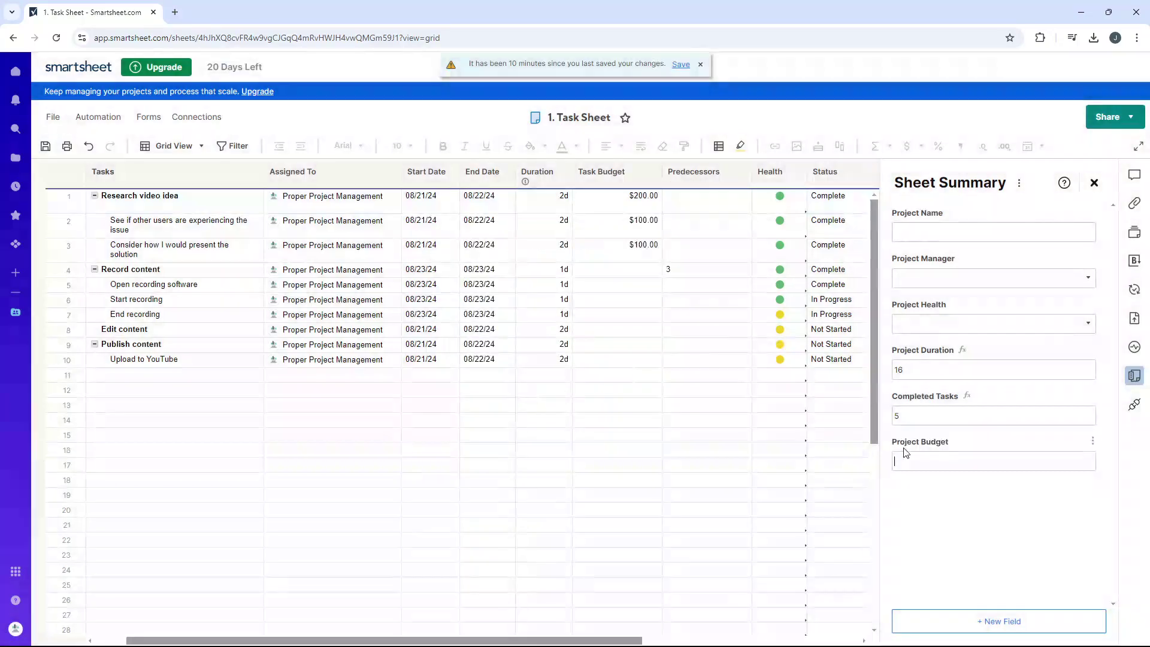
Step: Give Project Budget the formula =SUM([Task Budget]1 + [Task Budget]4 + [Task Budget]9), showing 200
{"action": "type", "text": "=sum("}
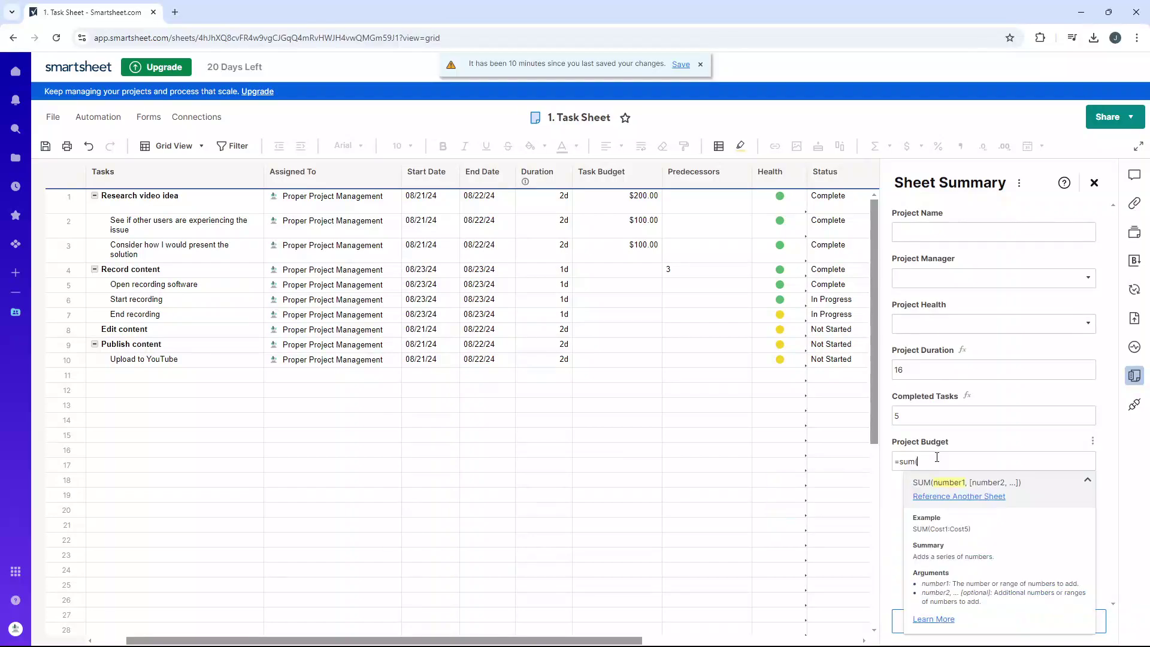
{"action": "left_click", "coordinate": [632, 211]}
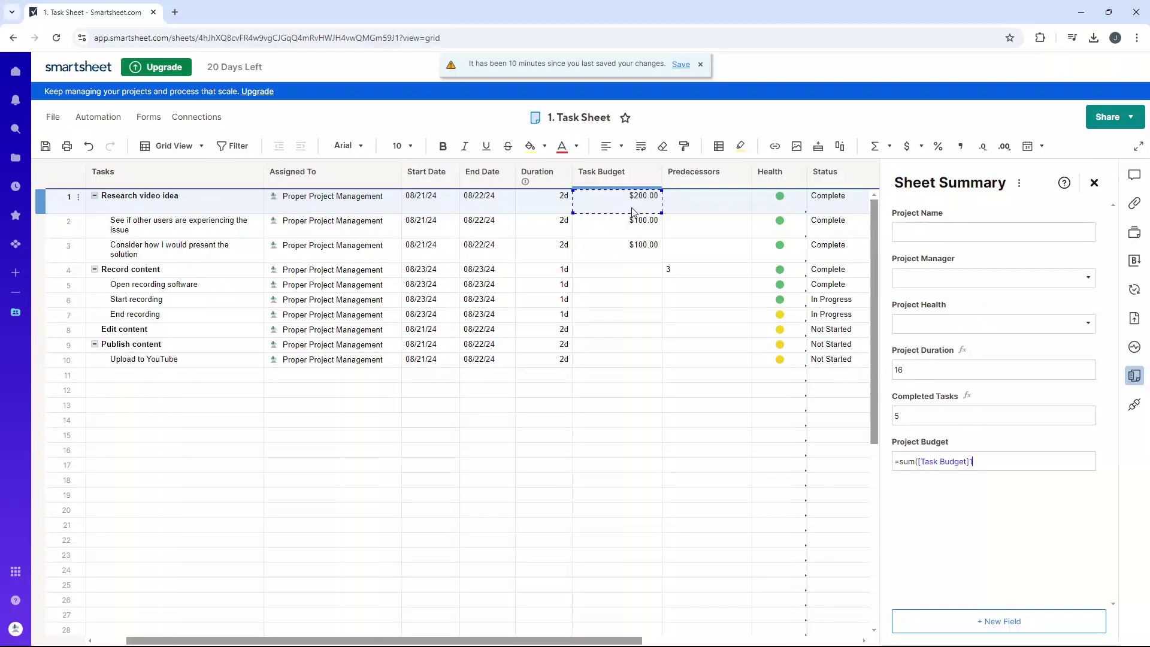
{"action": "type", "text": "+"}
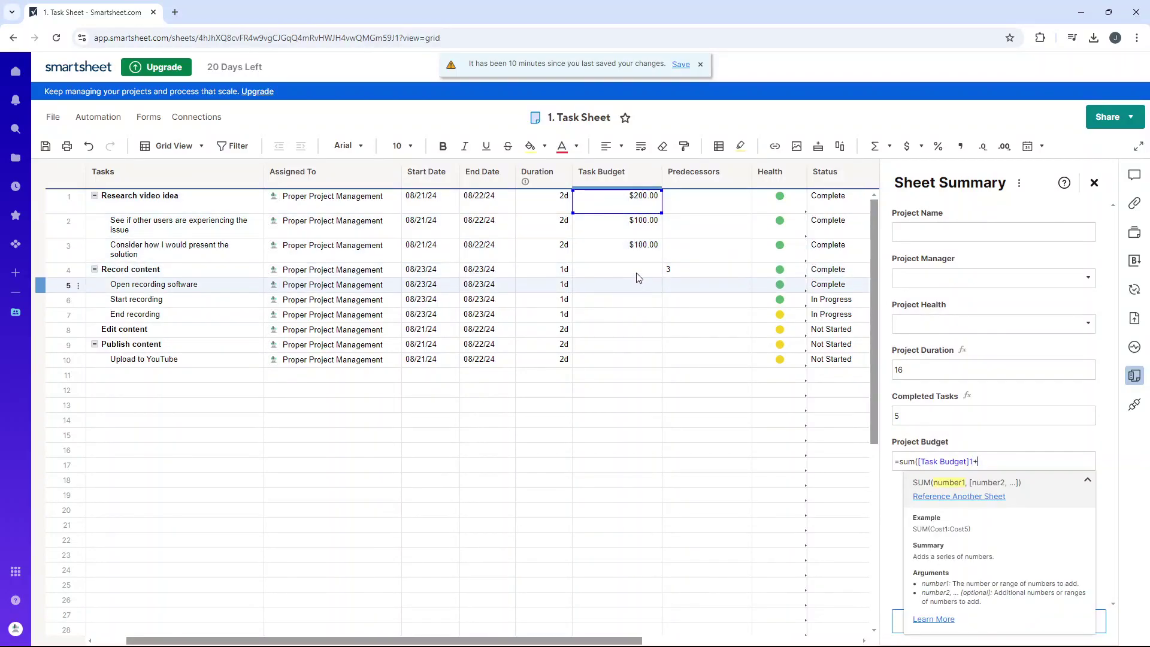
{"action": "left_click", "coordinate": [639, 273]}
{"action": "type", "text": "+"}
{"action": "left_click", "coordinate": [638, 346]}
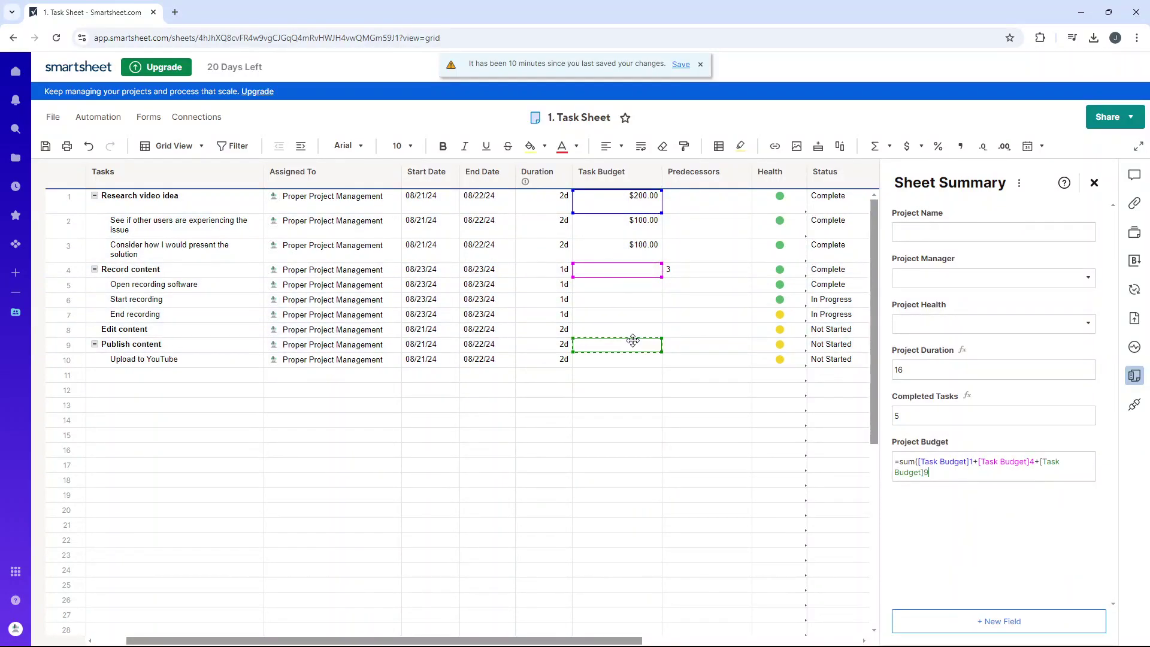
{"action": "key", "text": "Return"}
{"action": "left_click", "coordinate": [924, 462]}
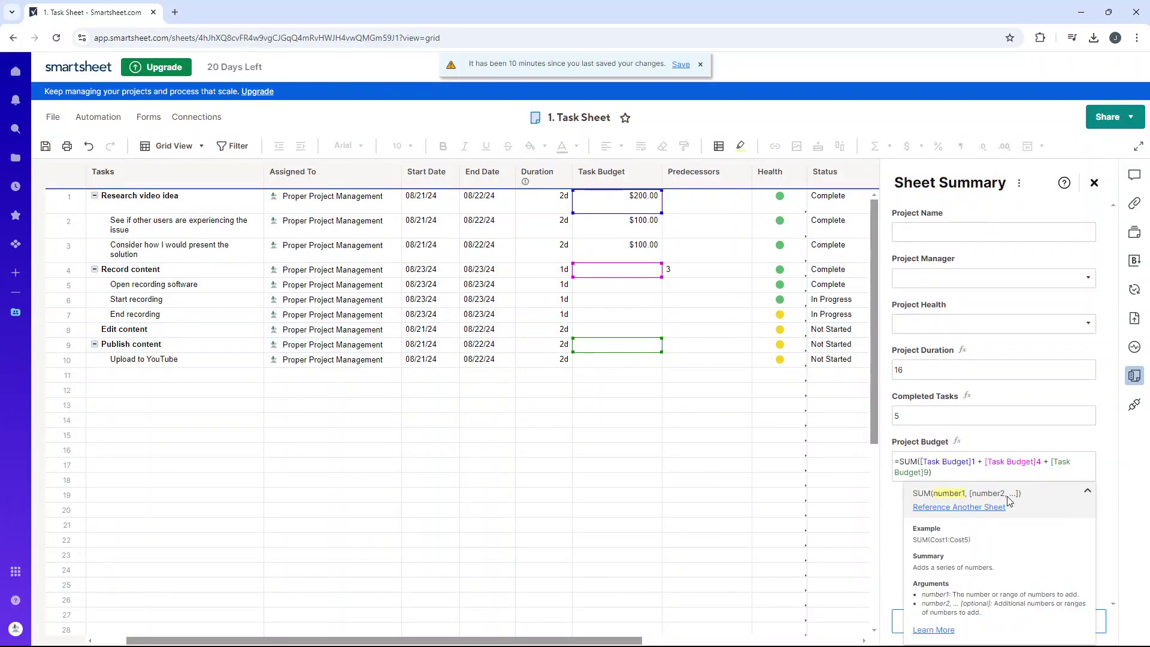
{"action": "key", "text": "Escape"}
Step: Format the Project Budget field as United States Dollar currency
{"action": "left_click", "coordinate": [1093, 442]}
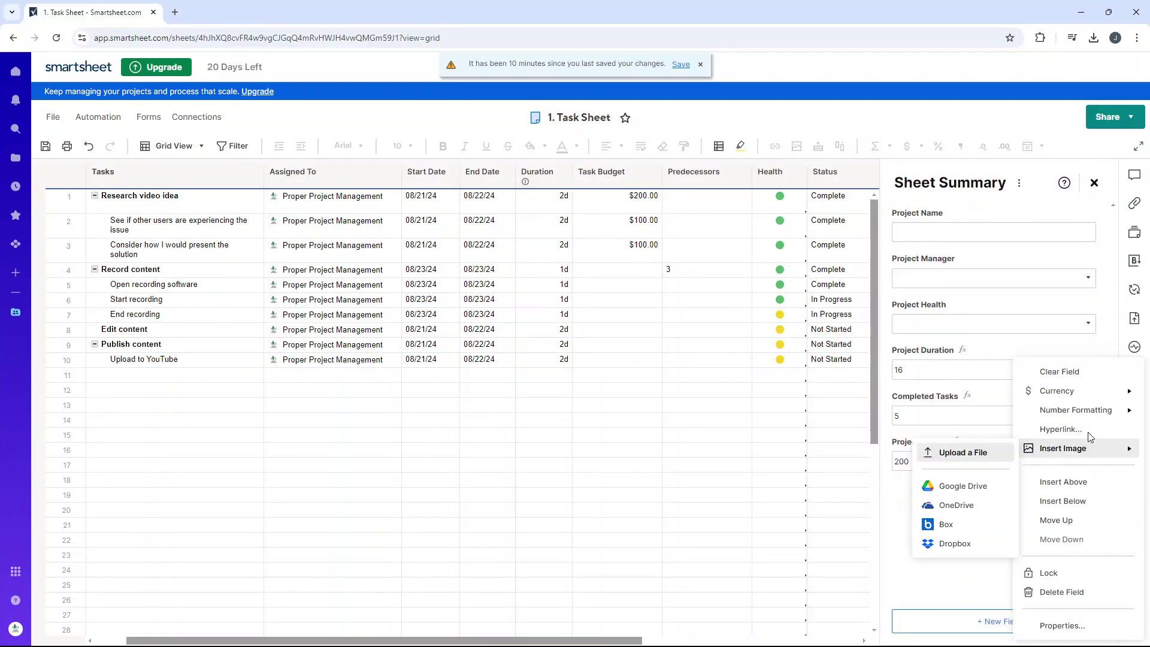
{"action": "mouse_move", "coordinate": [1074, 395]}
{"action": "left_click", "coordinate": [925, 204]}
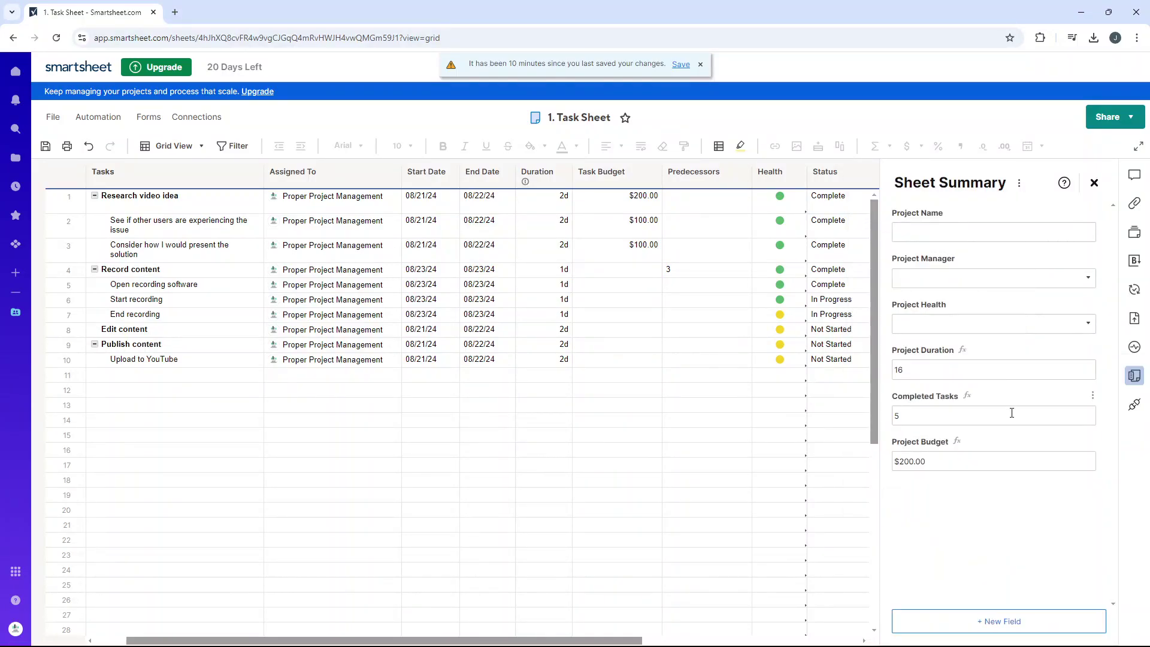
Step: Try Decrease Decimal then Increase Decimal on Project Budget, keeping $200.00
{"action": "left_click", "coordinate": [1093, 442]}
{"action": "mouse_move", "coordinate": [1093, 417]}
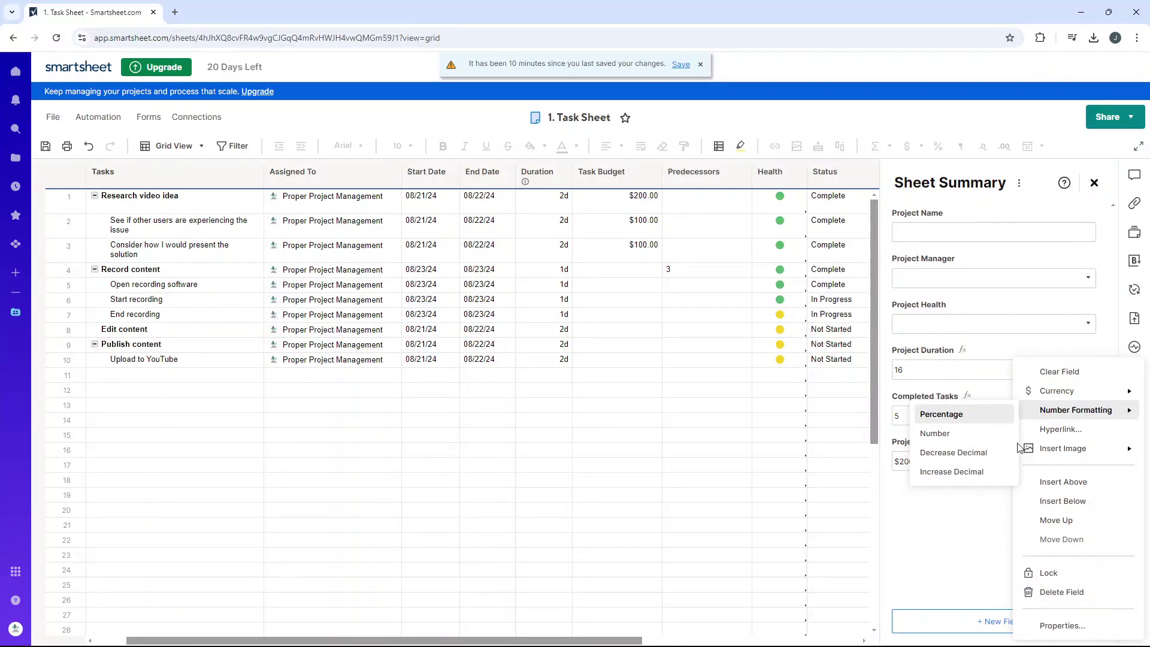
{"action": "left_click", "coordinate": [990, 454]}
{"action": "left_click", "coordinate": [1096, 442]}
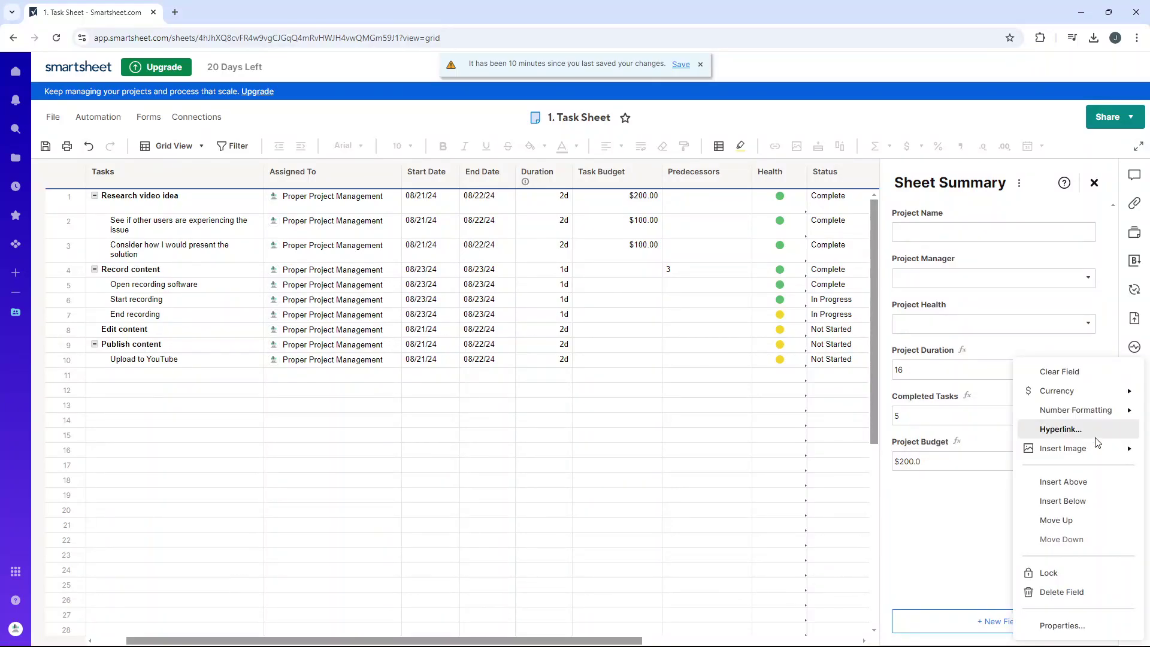
{"action": "mouse_move", "coordinate": [1092, 412]}
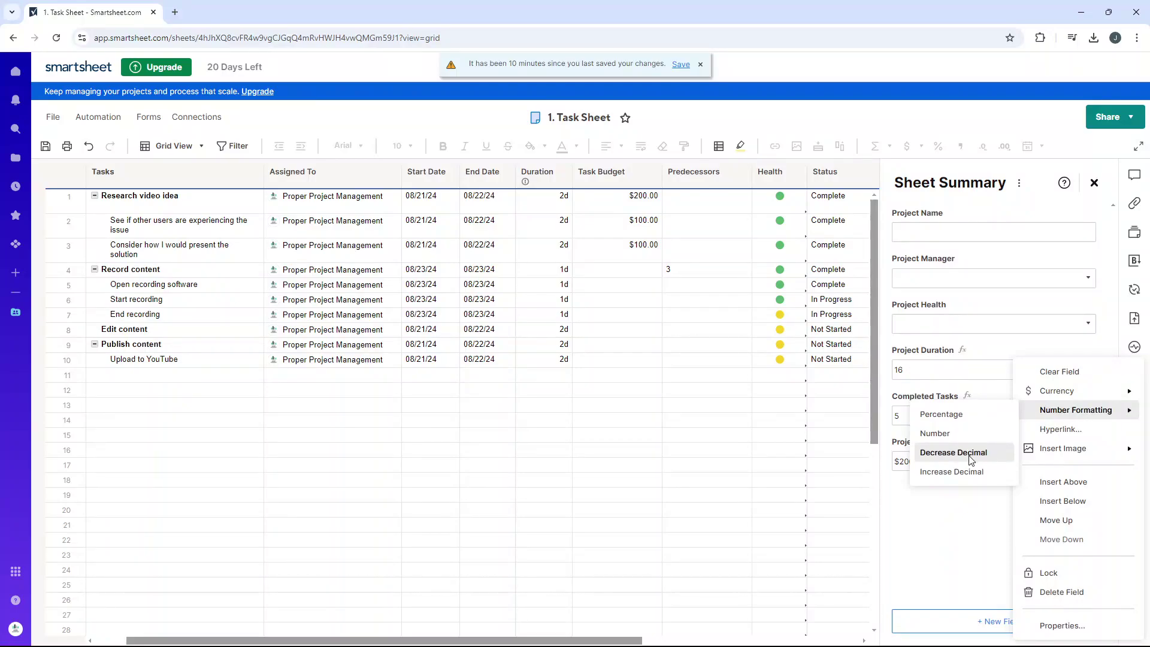
{"action": "left_click", "coordinate": [958, 472]}
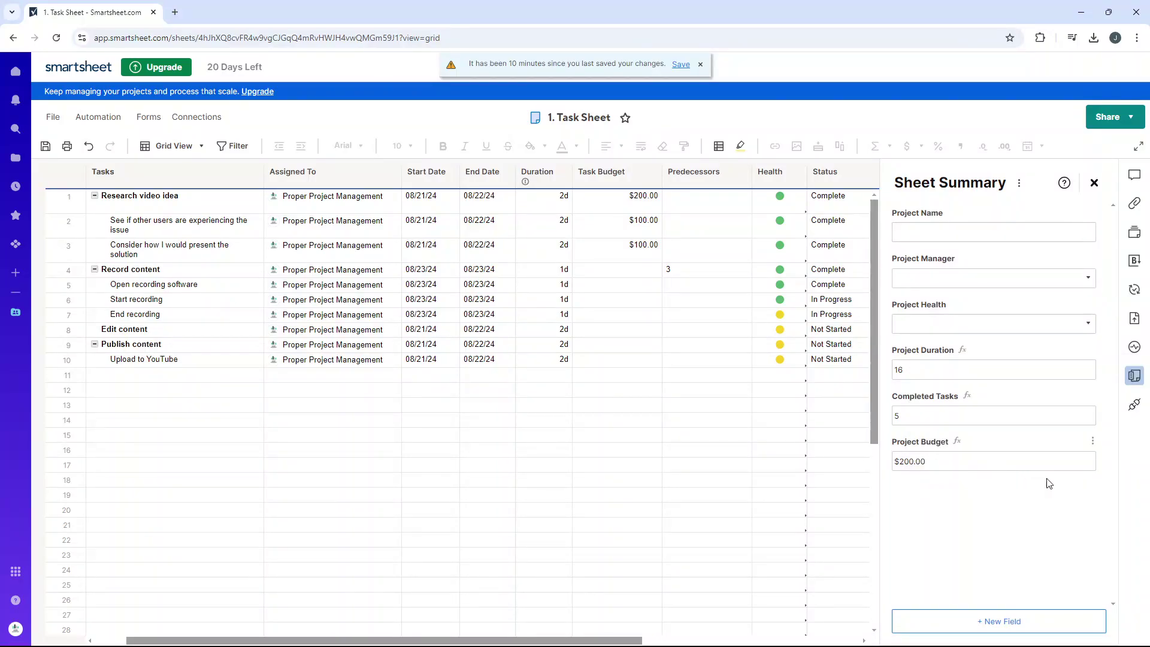
{"action": "left_click", "coordinate": [1092, 442]}
{"action": "mouse_move", "coordinate": [1094, 448]}
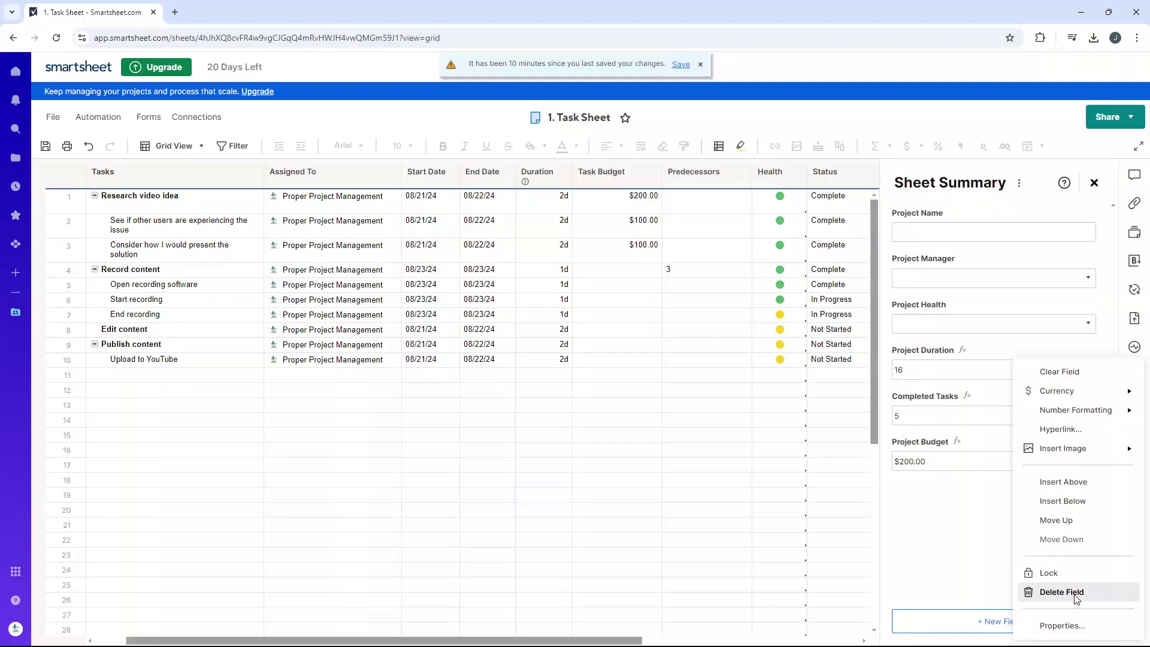
{"action": "left_click", "coordinate": [972, 522]}
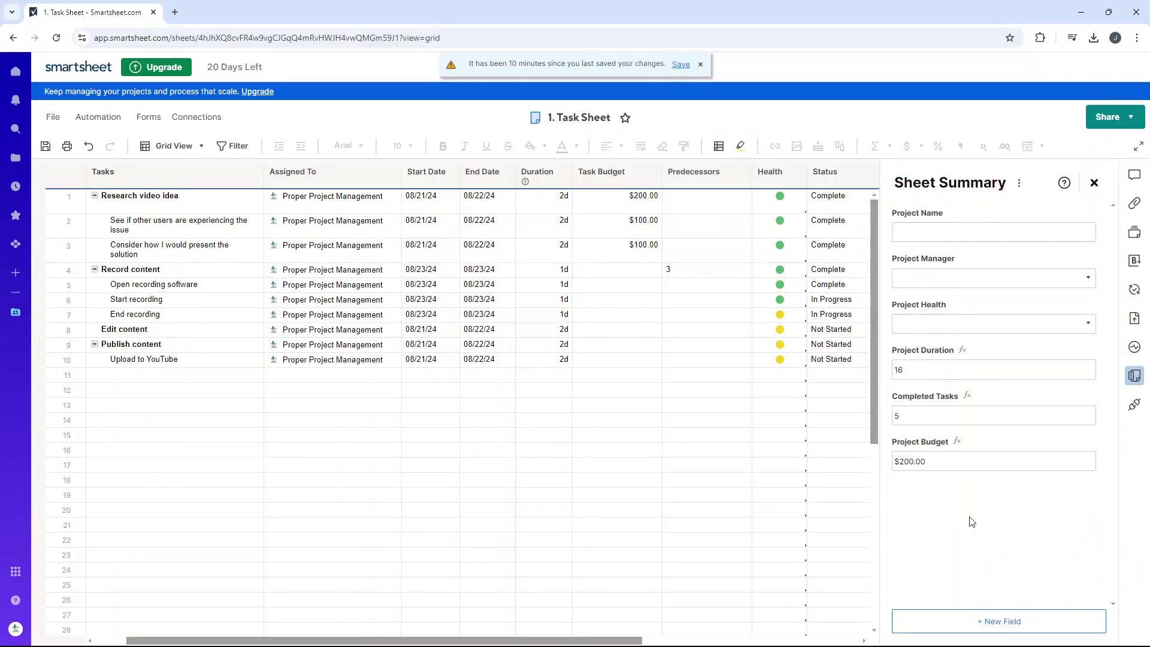